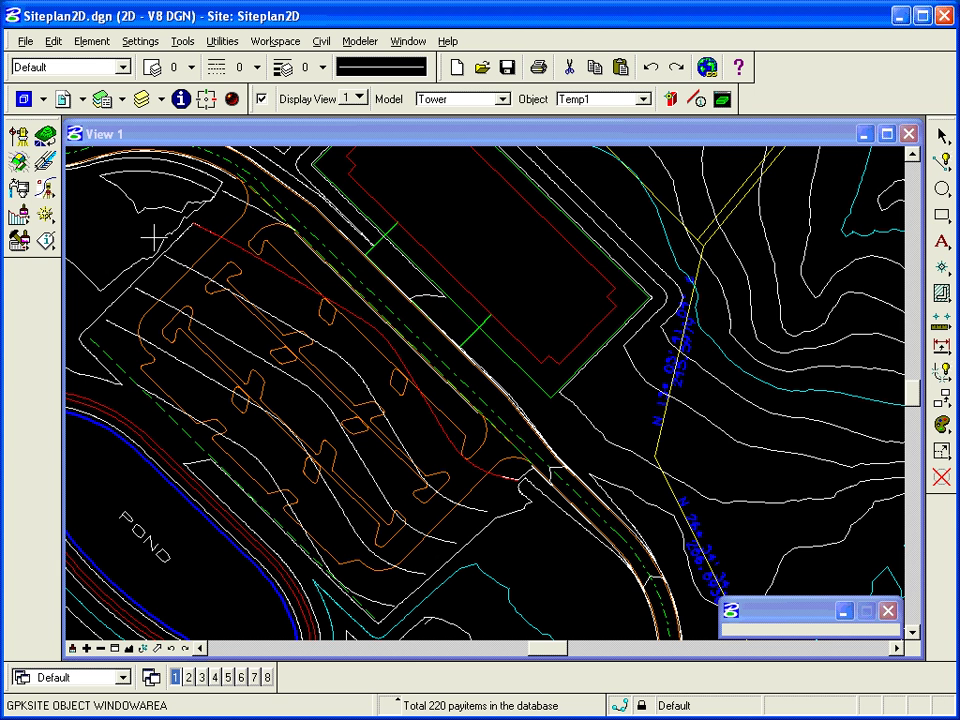
# Step: Create a new Parking object named PL 1 and add it to the active Tower model
pyautogui.click(360, 41)
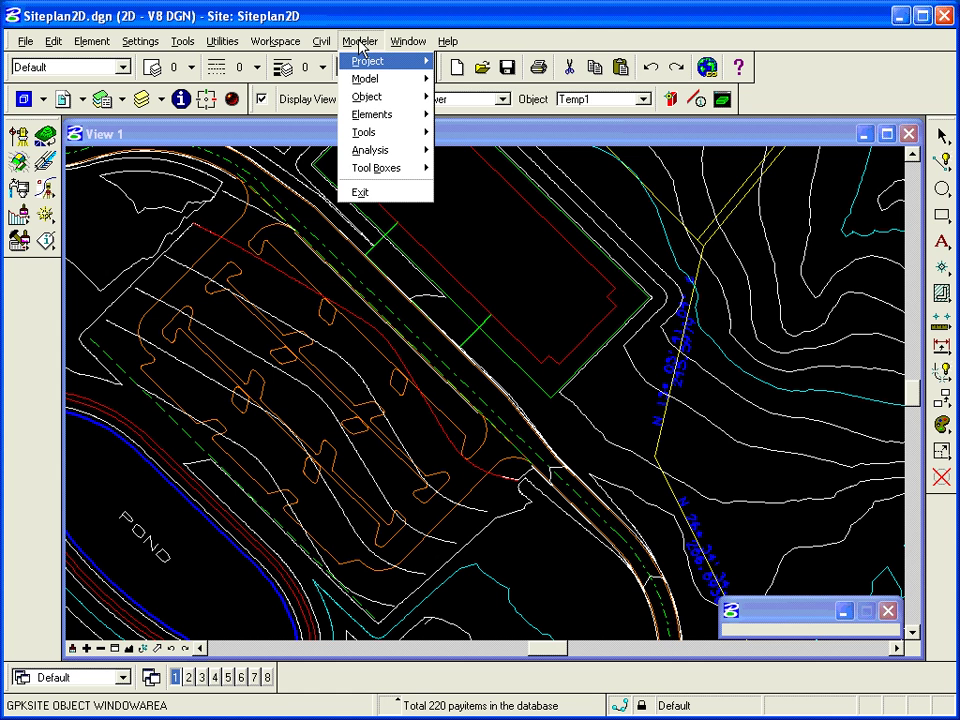
pyautogui.moveTo(379, 66)
pyautogui.moveTo(390, 96)
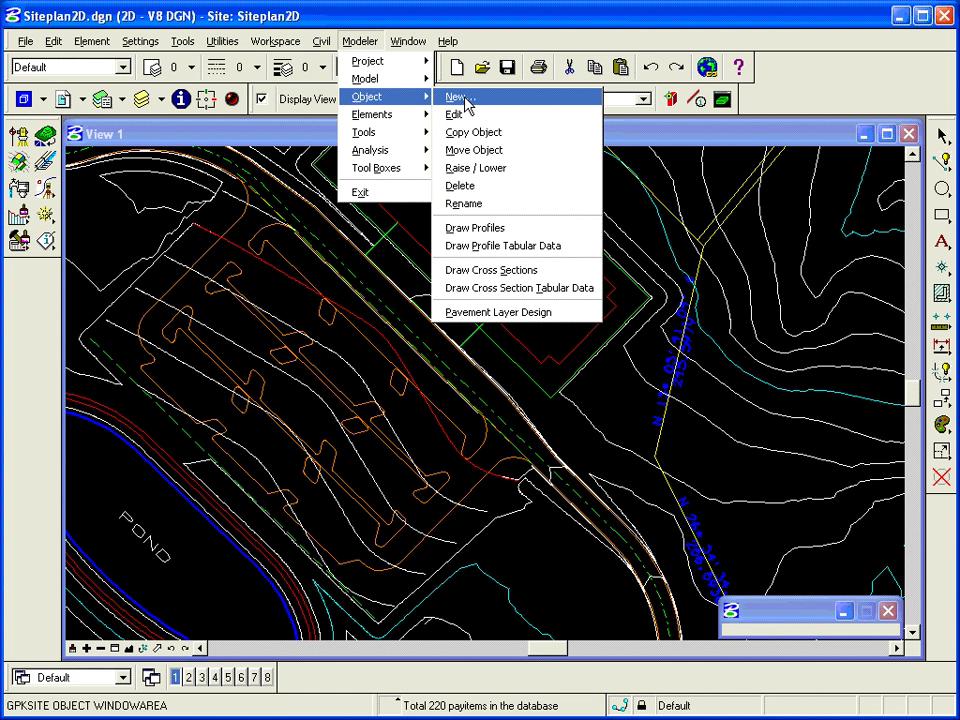
pyautogui.click(464, 98)
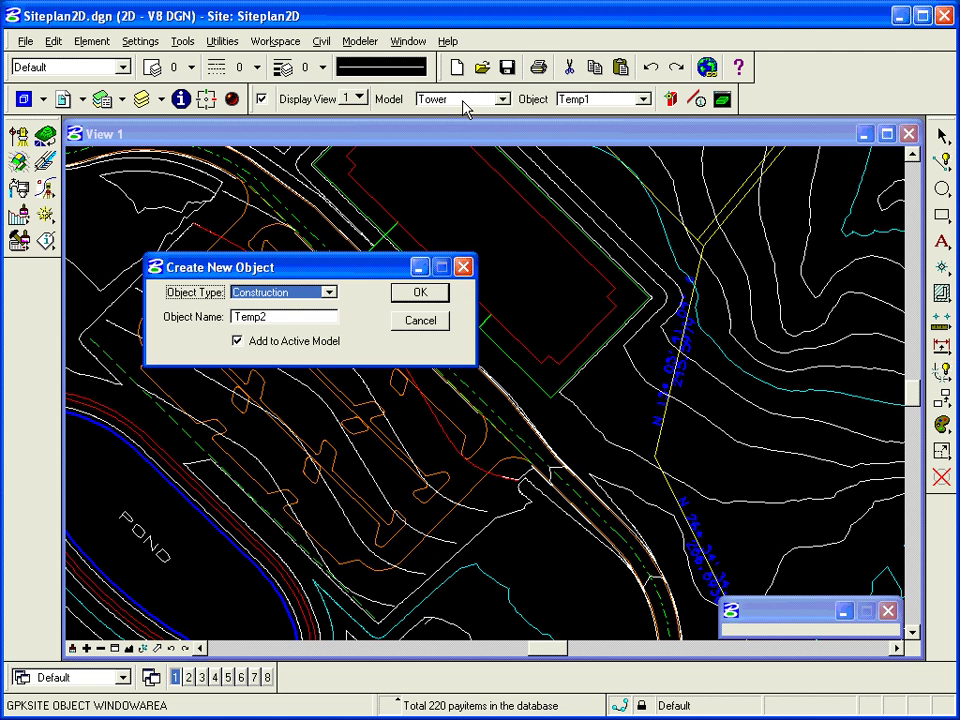
pyautogui.click(329, 292)
pyautogui.click(270, 410)
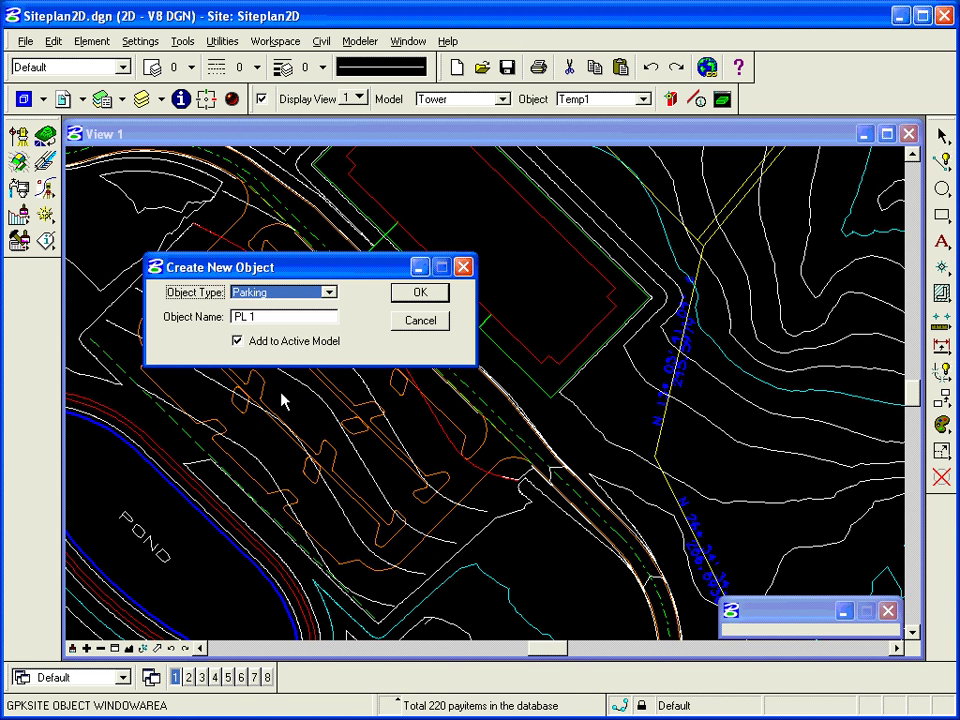
pyautogui.click(420, 294)
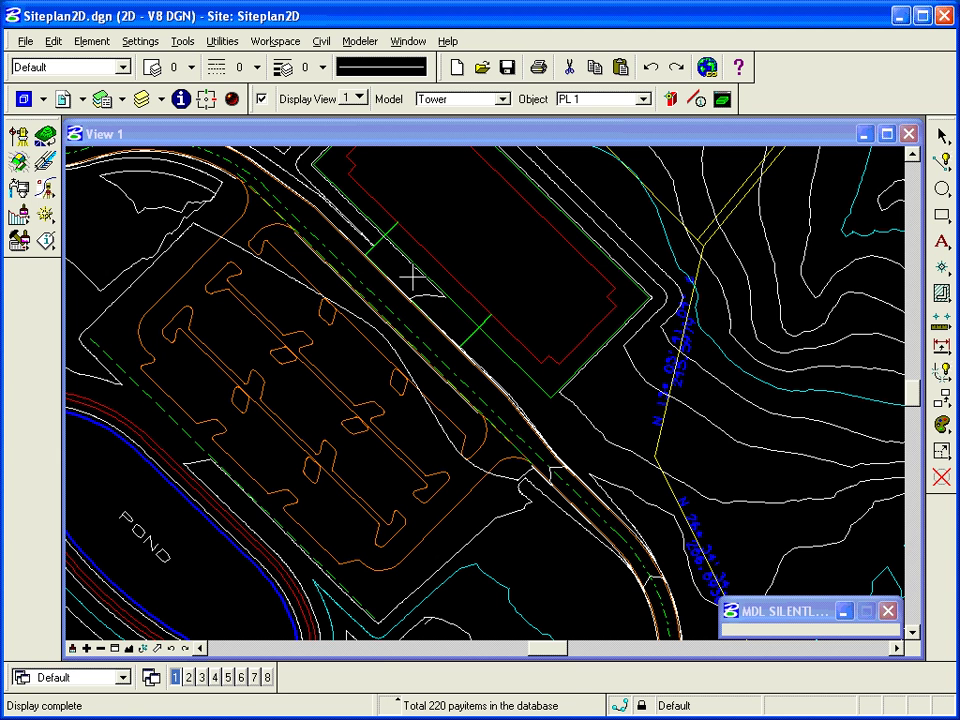
# Step: Set up new site elements for PL 1 as break lines draped on object Temp1
pyautogui.click(360, 42)
pyautogui.moveTo(369, 114)
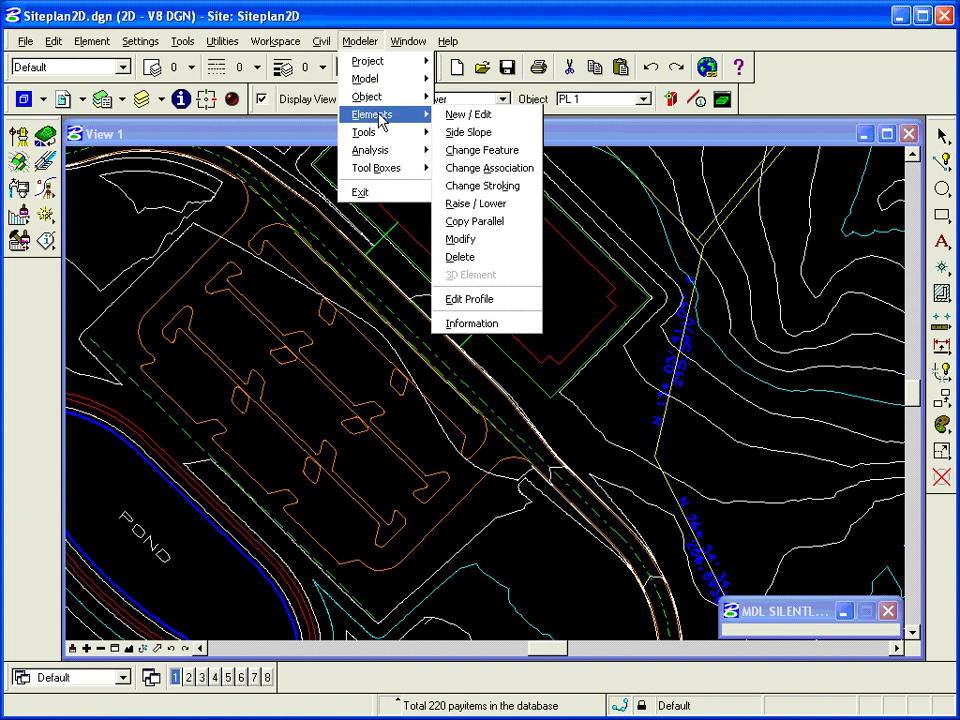
pyautogui.click(462, 114)
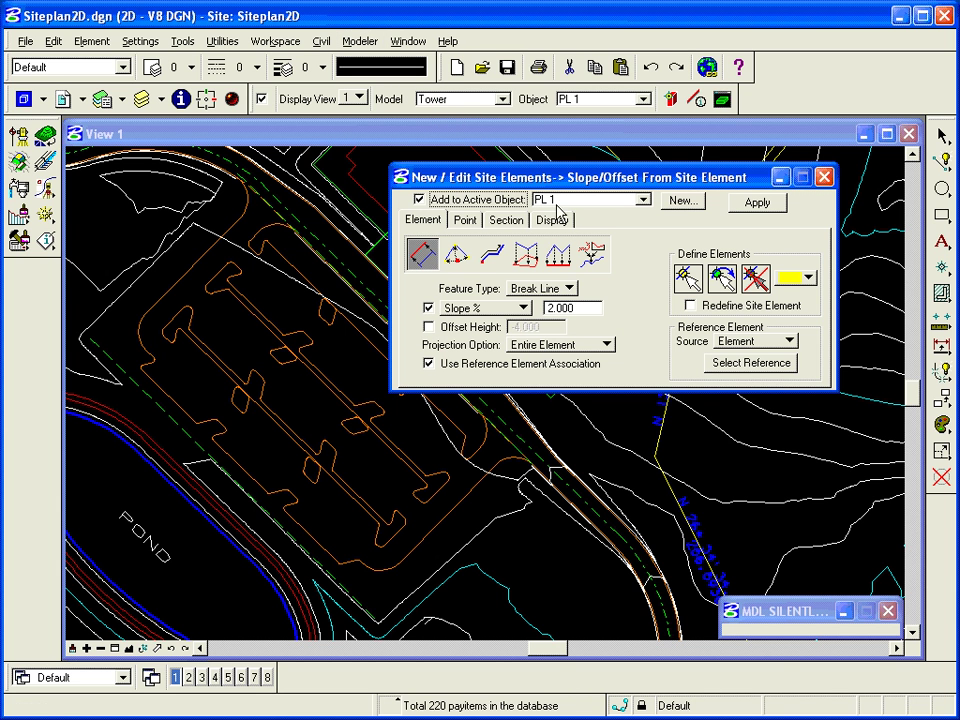
pyautogui.click(532, 265)
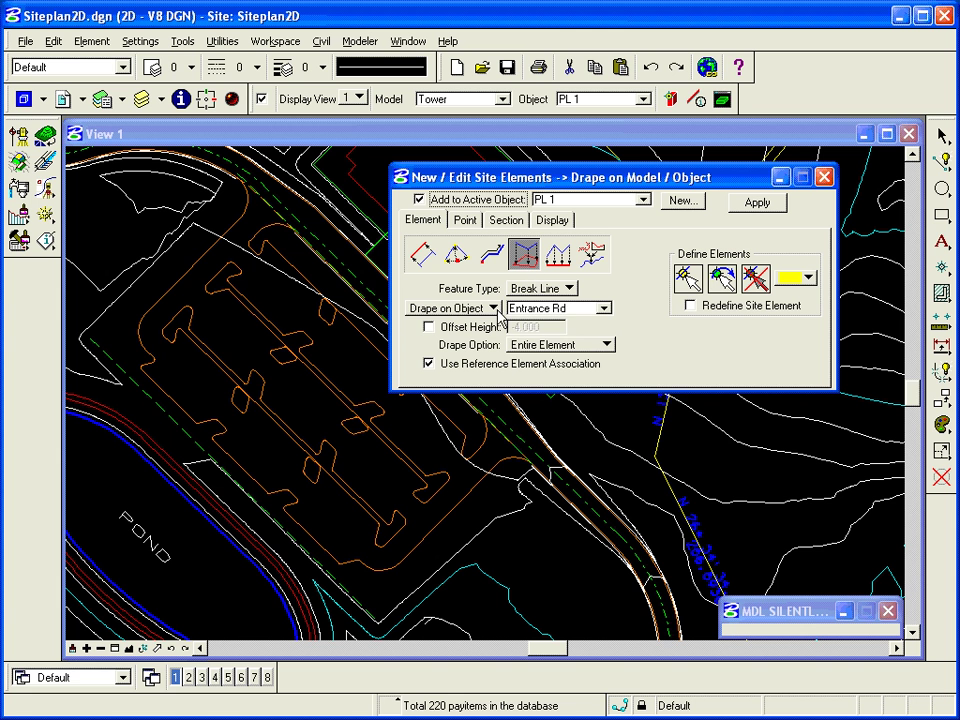
pyautogui.click(603, 308)
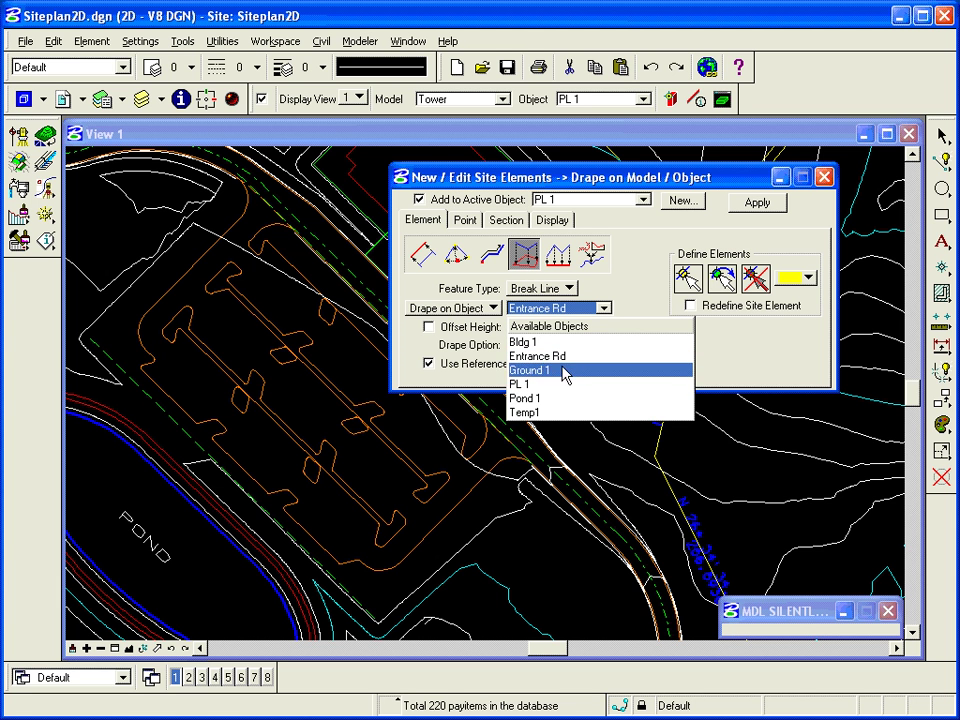
pyautogui.click(558, 413)
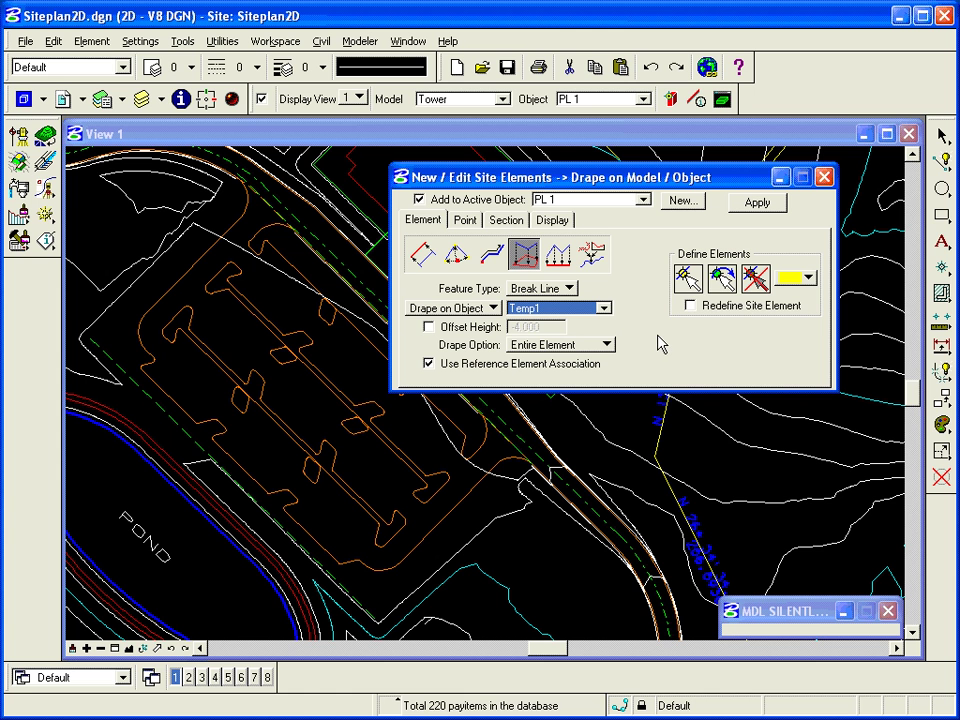
# Step: Select the parking lot's outer edges and all interior islands, and add them to PL 1 as elements draped on Temp1
pyautogui.click(687, 278)
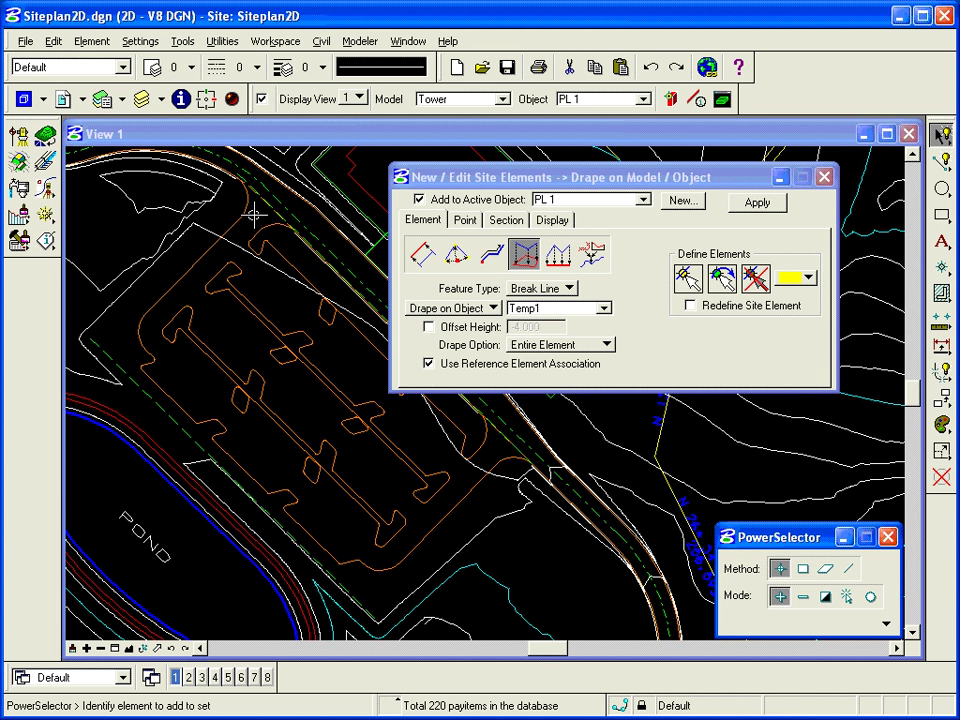
pyautogui.click(152, 370)
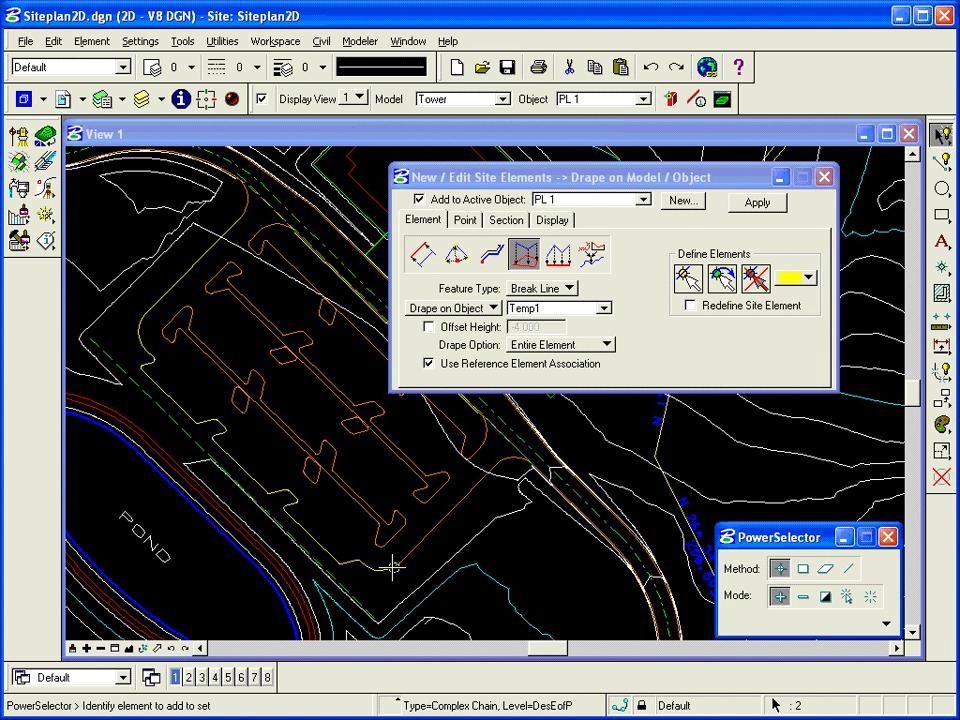
pyautogui.click(305, 416)
pyautogui.click(473, 452)
pyautogui.click(442, 487)
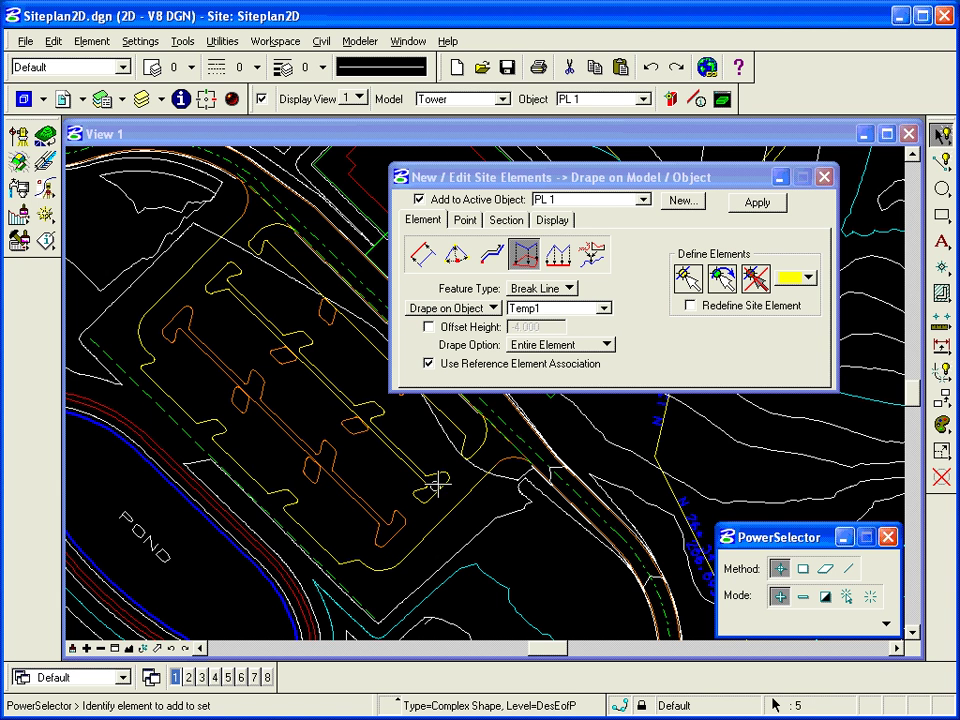
pyautogui.click(387, 517)
pyautogui.click(312, 486)
pyautogui.click(252, 416)
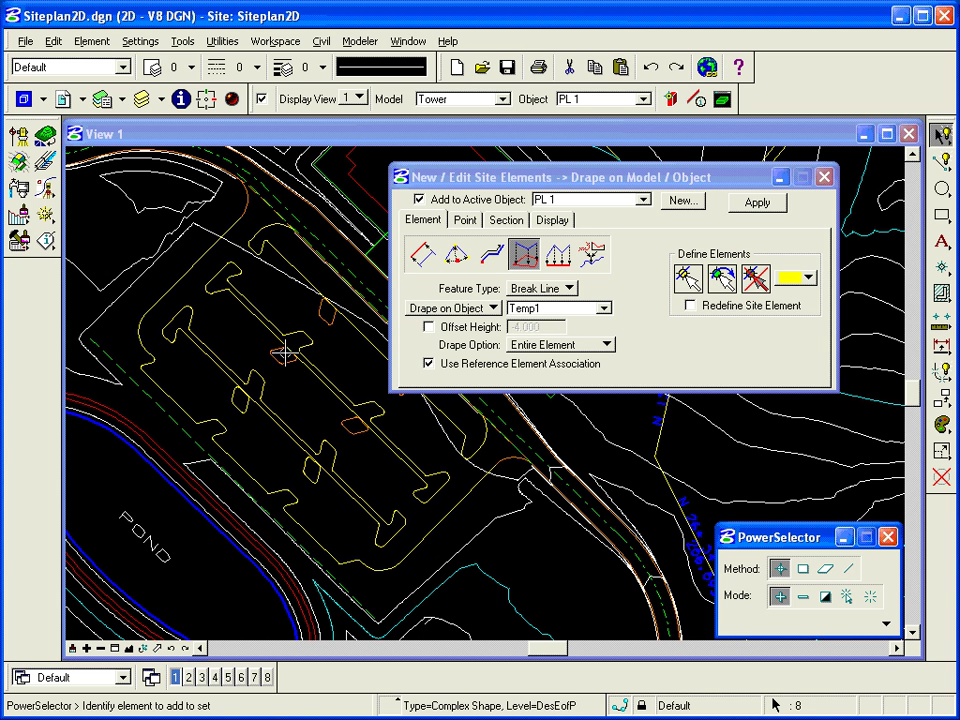
pyautogui.click(288, 363)
pyautogui.click(354, 427)
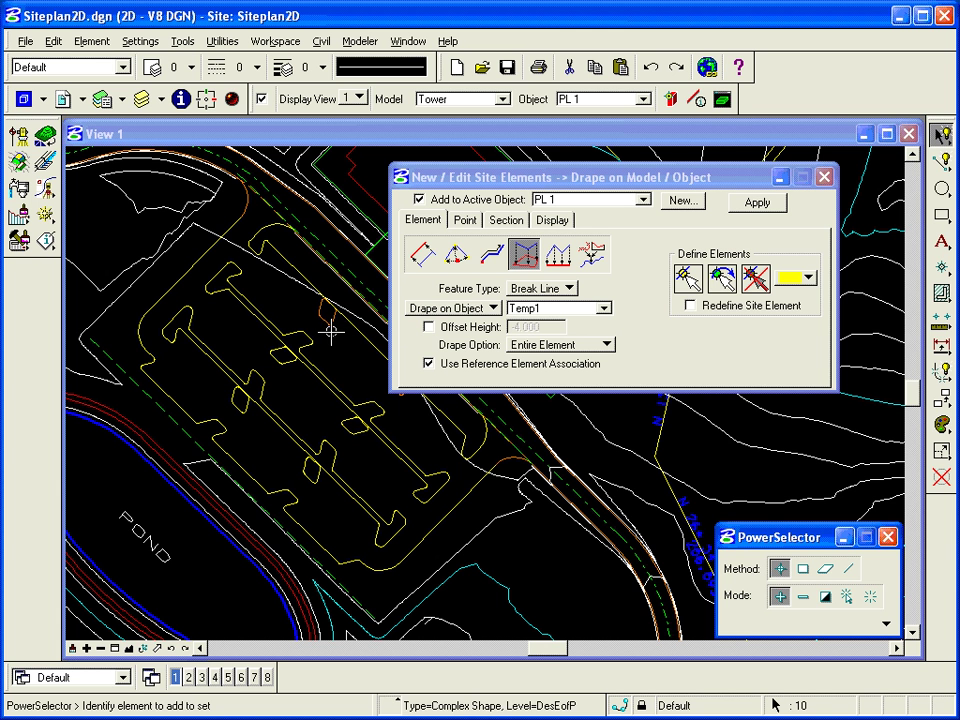
pyautogui.click(327, 312)
pyautogui.click(403, 400)
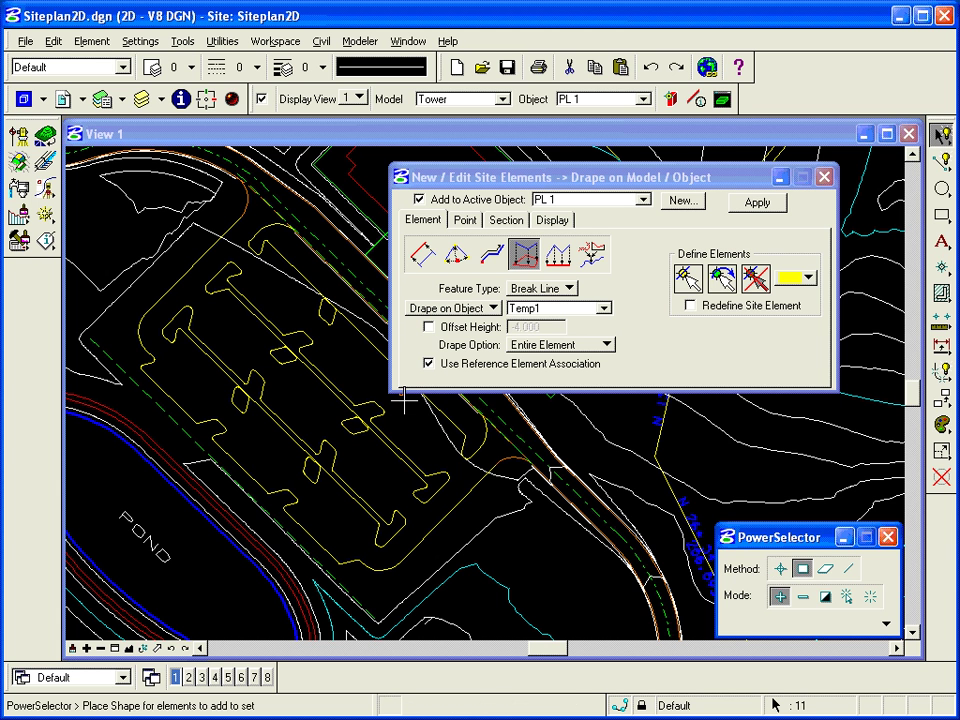
pyautogui.rightClick(410, 403)
pyautogui.click(484, 432)
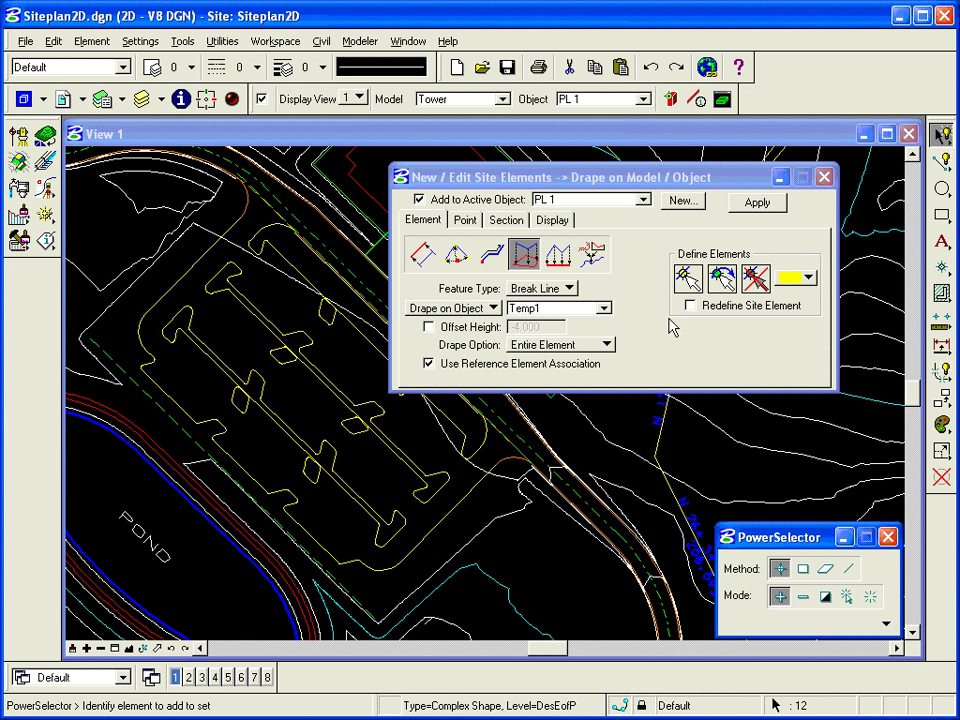
pyautogui.click(762, 203)
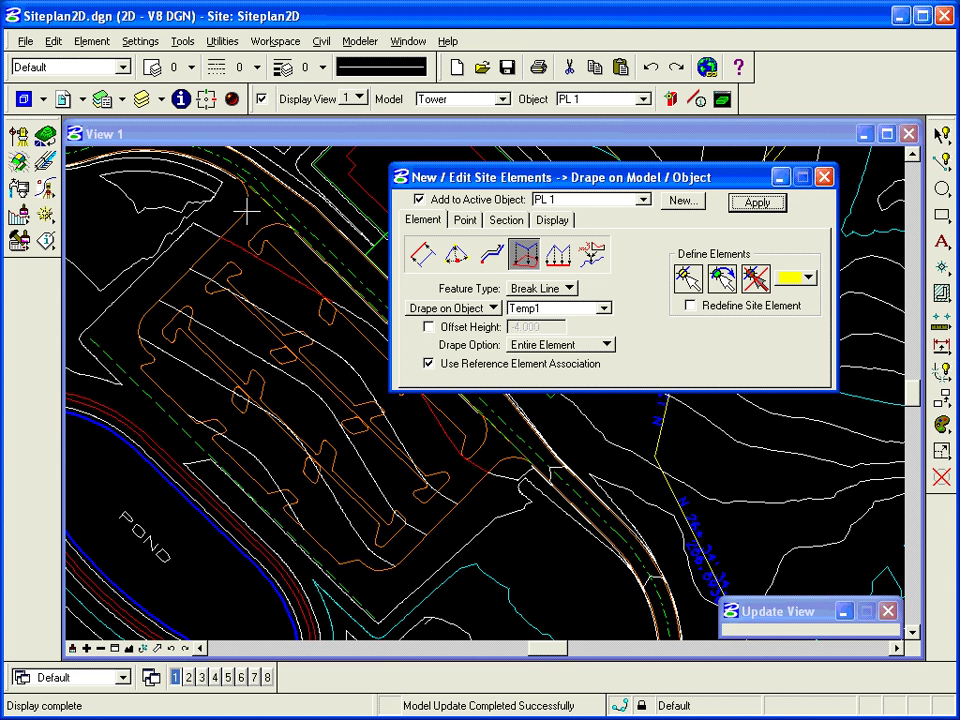
# Step: Add the two entrance return arcs to PL 1, draped on the Tower model with the Vertices drape option
pyautogui.click(555, 345)
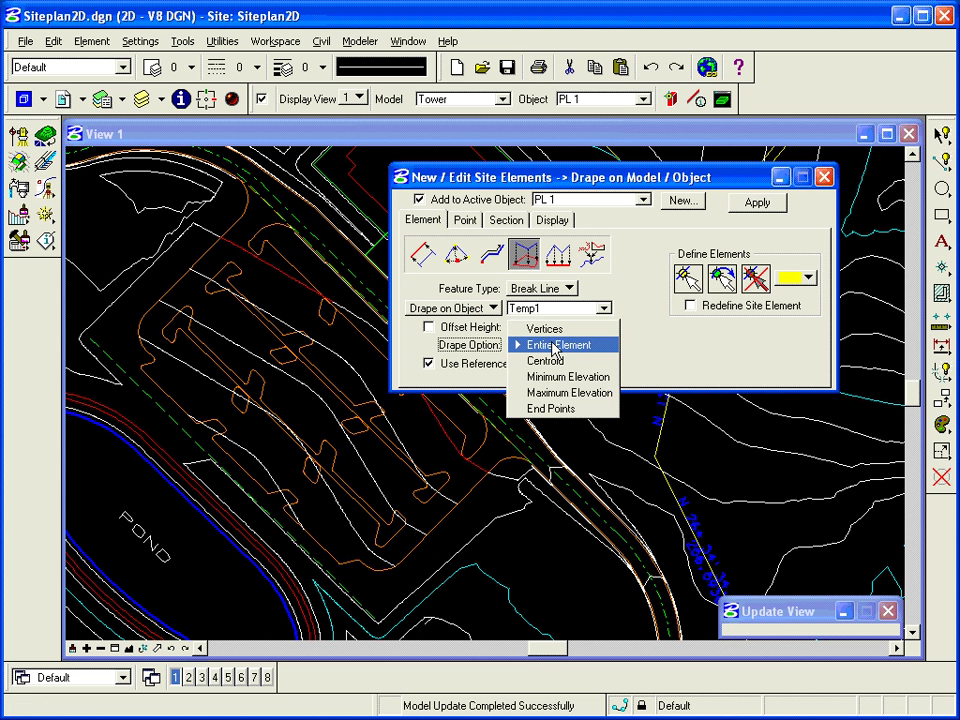
pyautogui.click(556, 327)
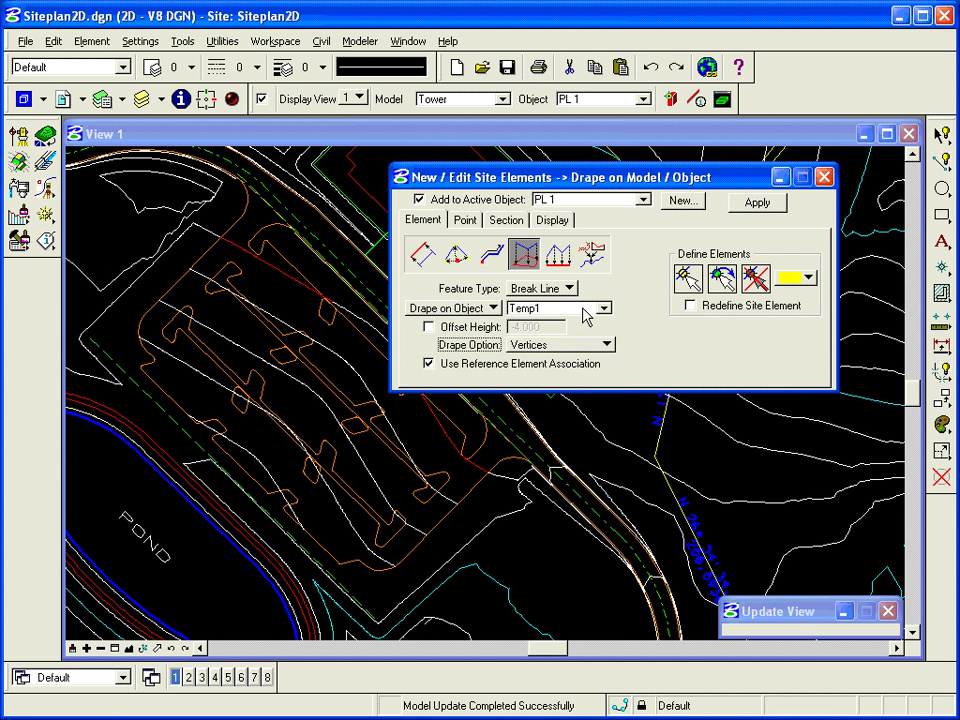
pyautogui.click(445, 308)
pyautogui.click(445, 288)
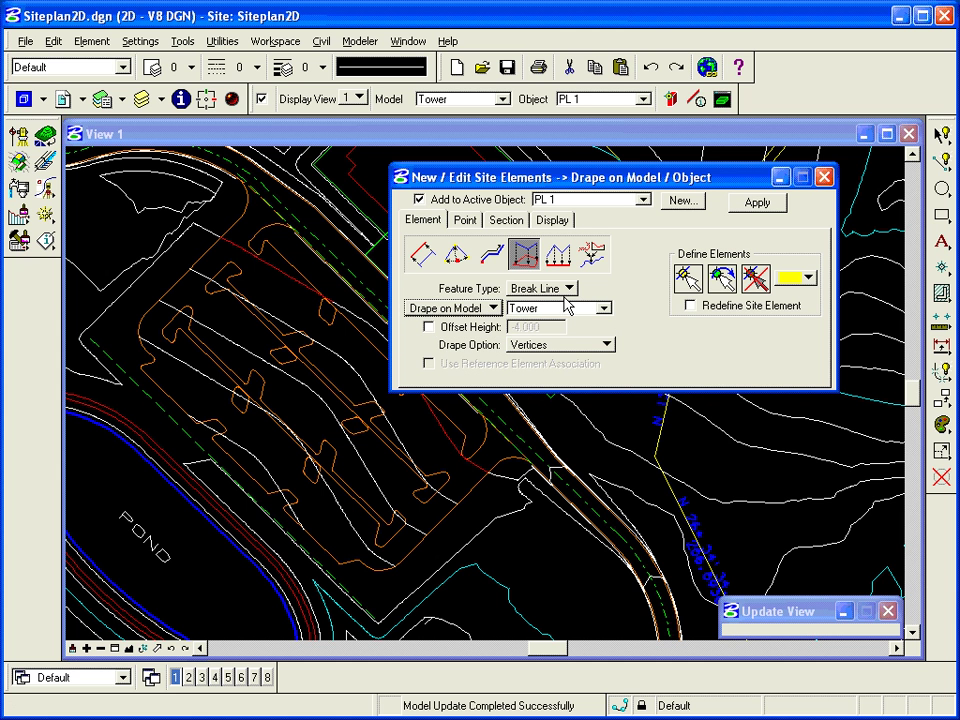
pyautogui.click(688, 278)
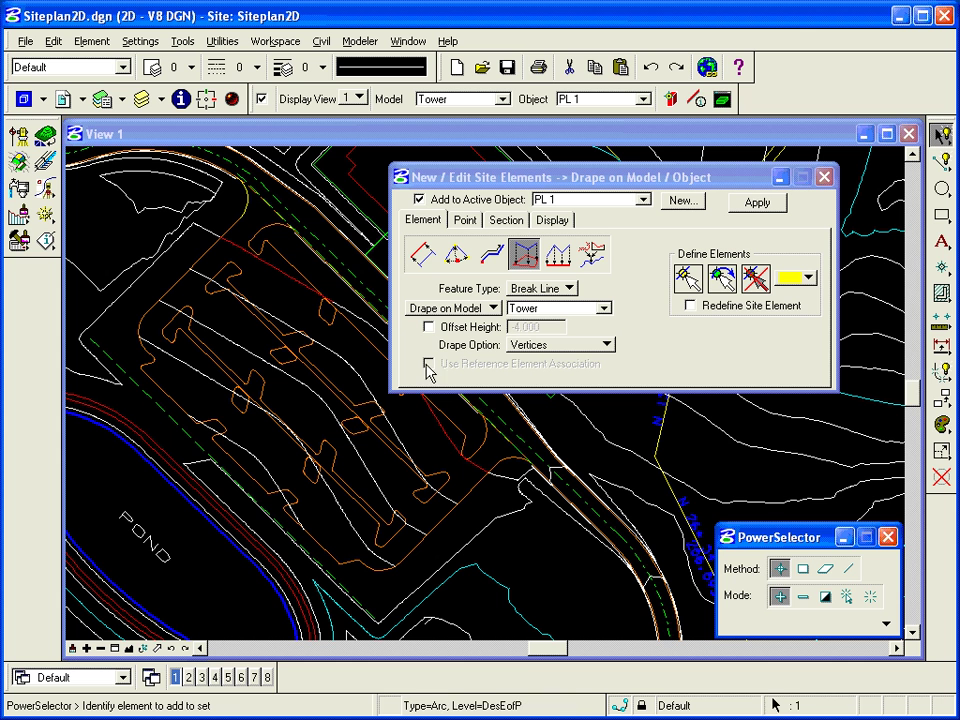
pyautogui.click(506, 451)
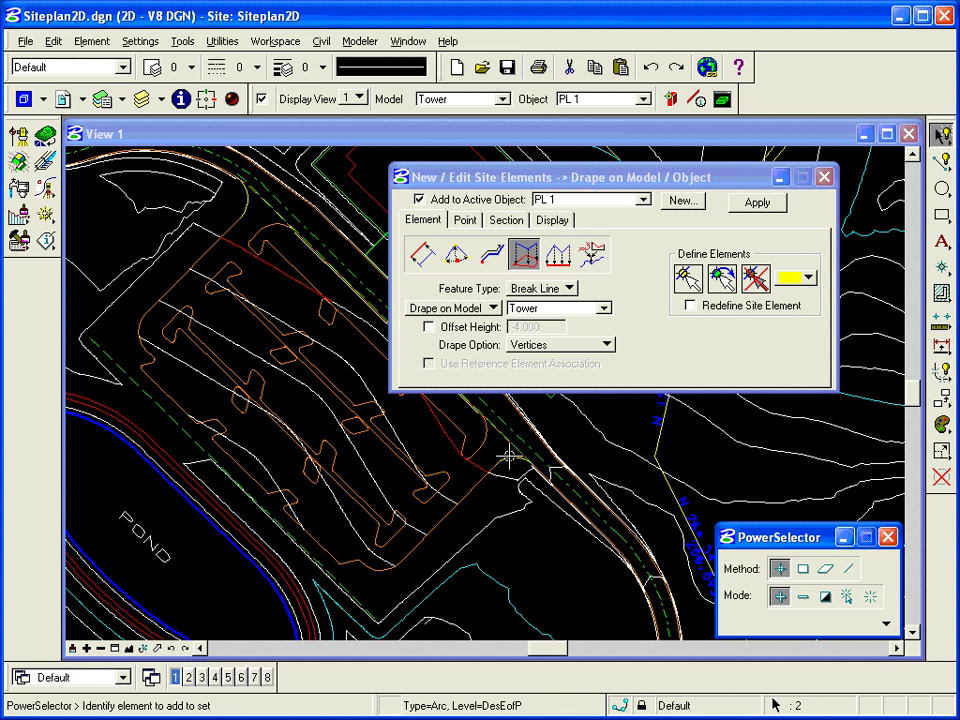
pyautogui.click(758, 203)
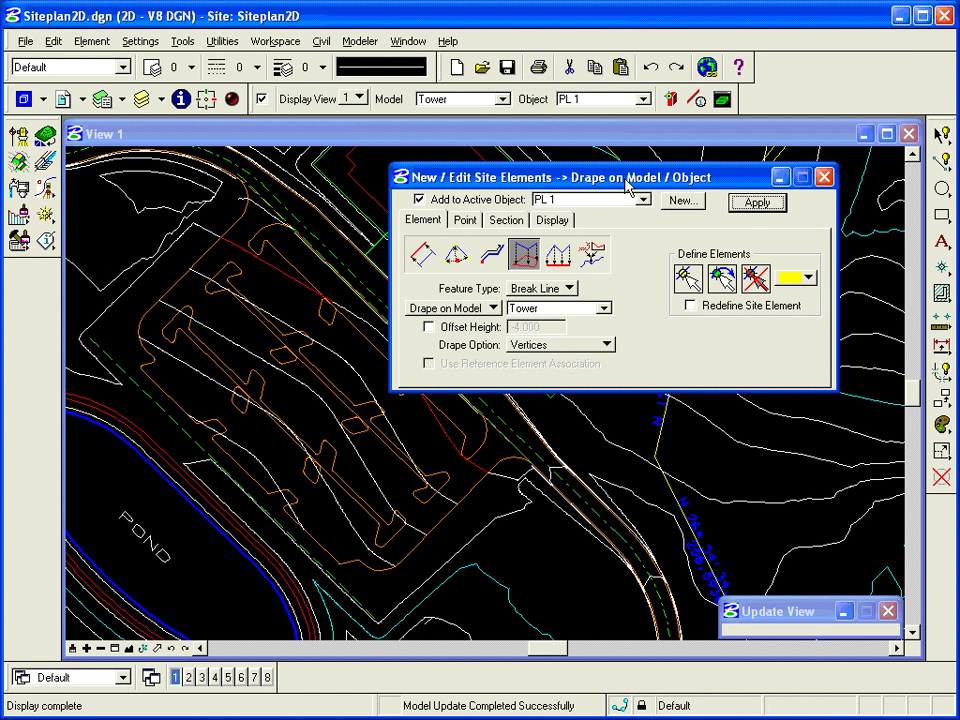
pyautogui.click(826, 177)
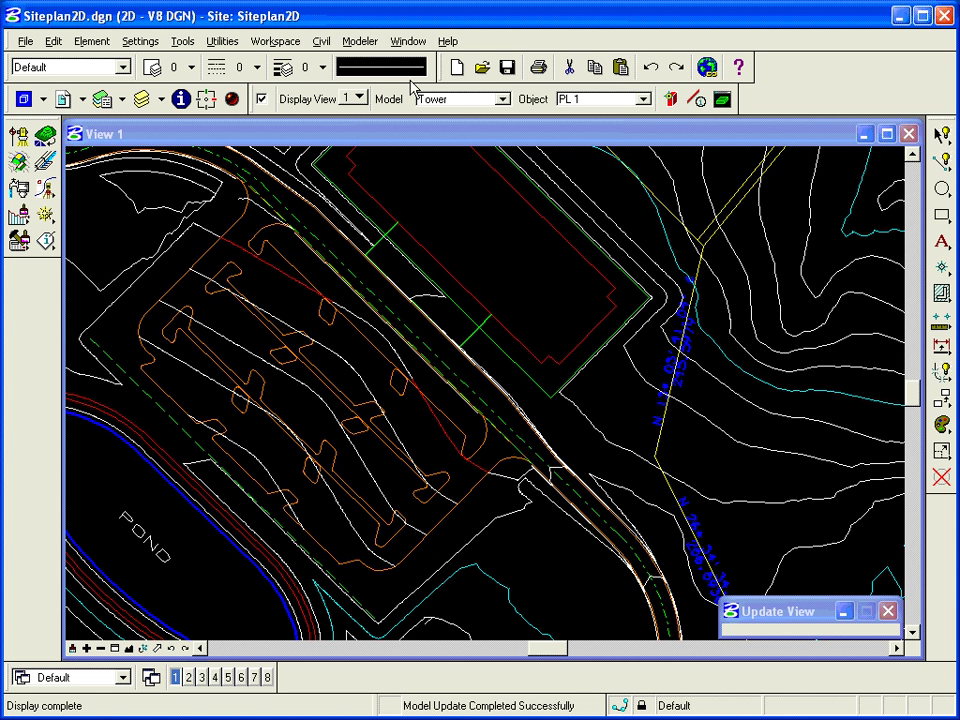
# Step: Remove Temp1 from the Tower model's FIFO list and reprocess the model
pyautogui.click(359, 42)
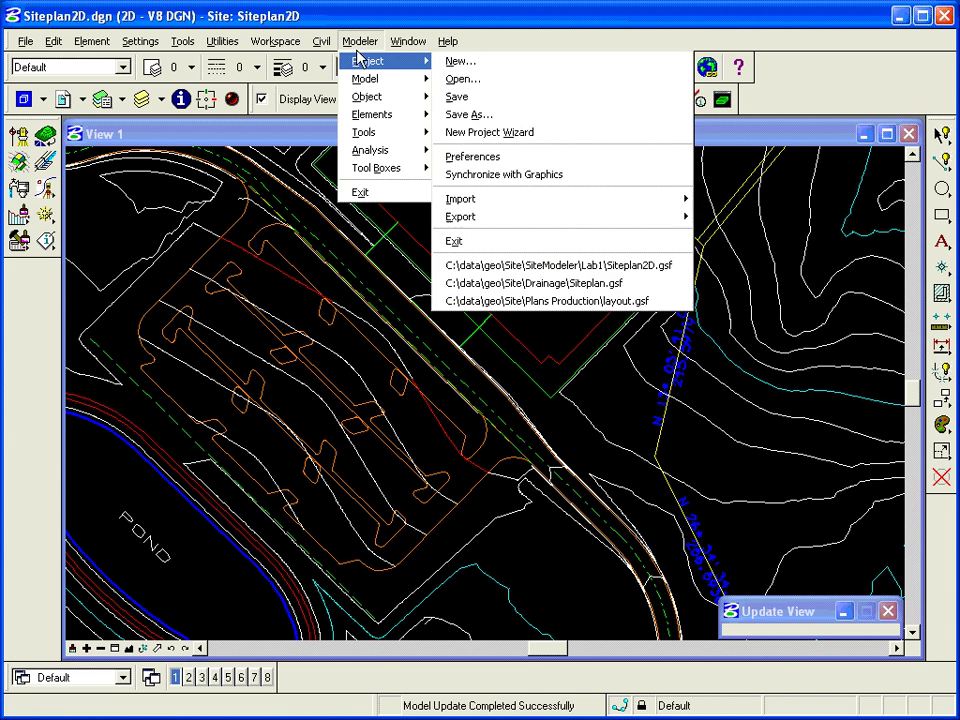
pyautogui.moveTo(365, 79)
pyautogui.click(452, 97)
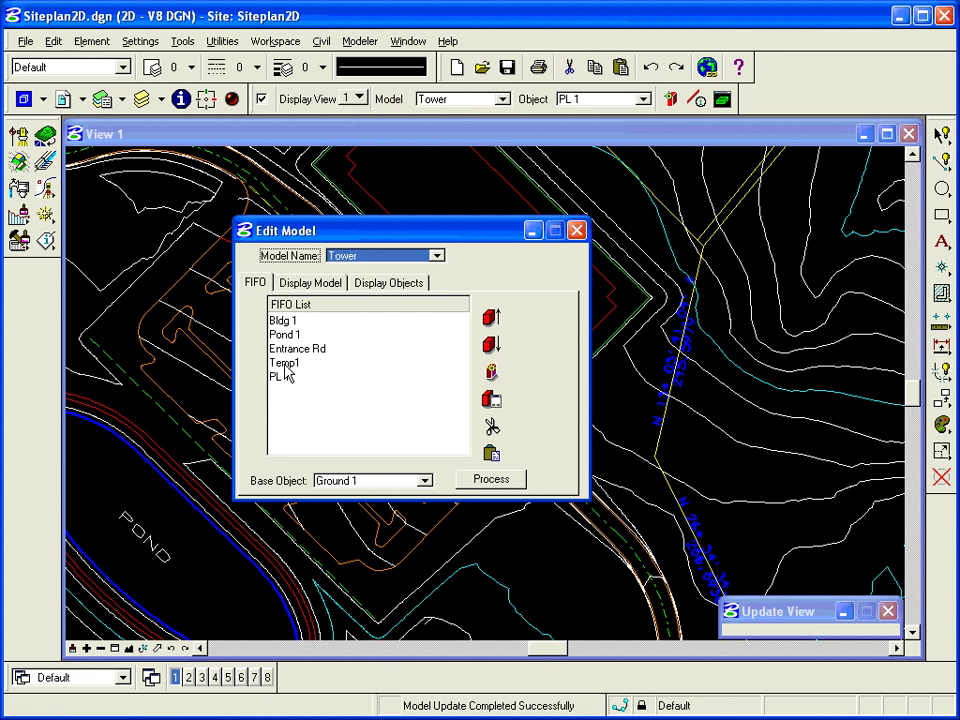
pyautogui.moveTo(371, 236); pyautogui.dragTo(595, 178)
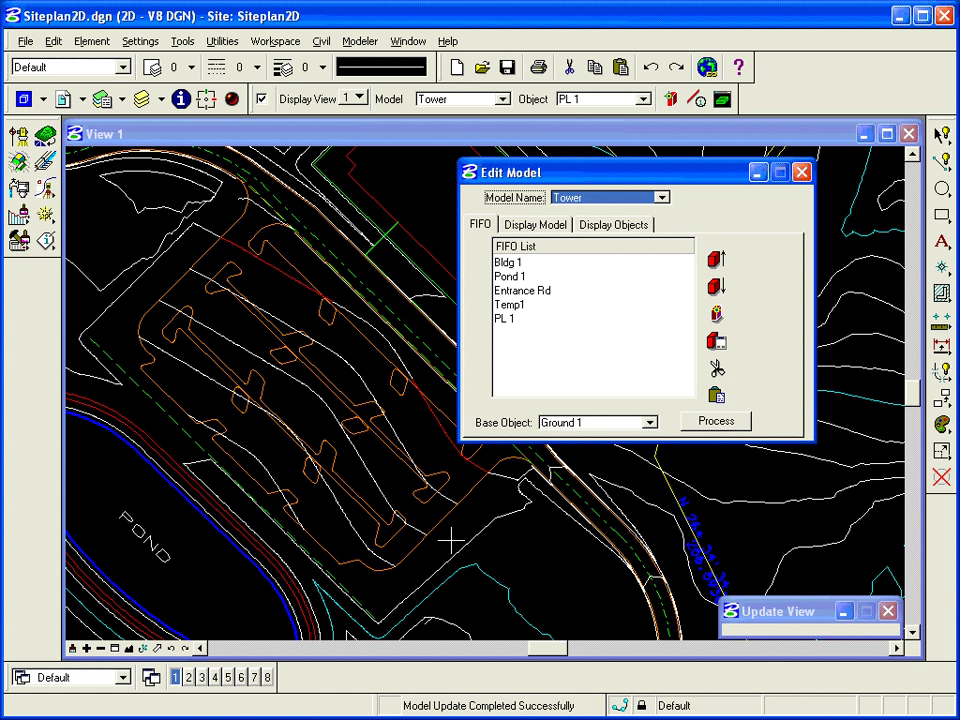
pyautogui.click(530, 305)
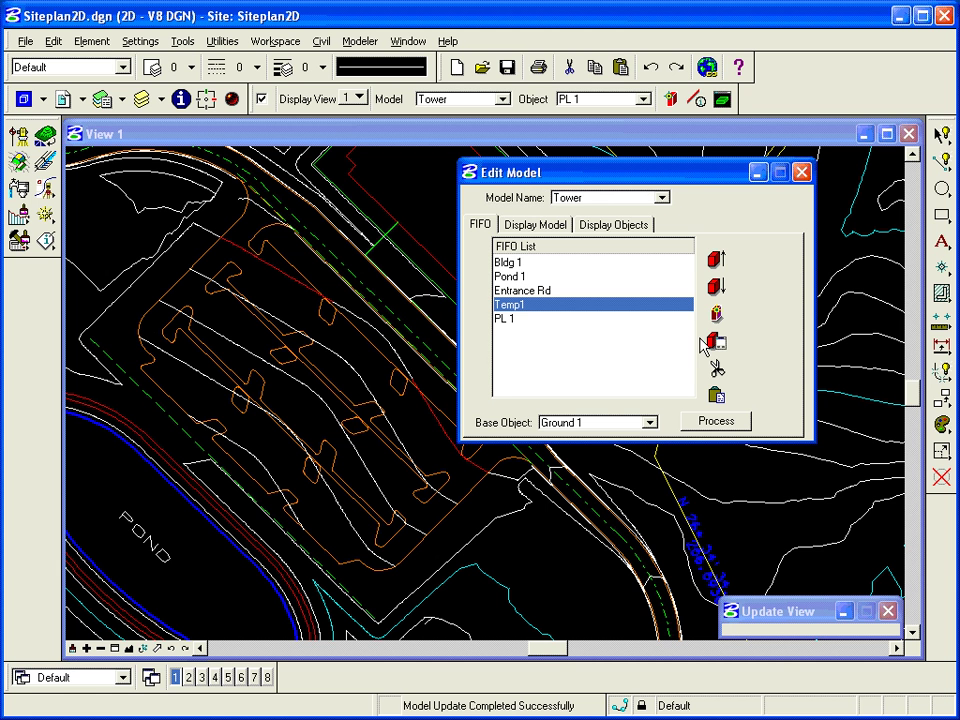
pyautogui.click(716, 369)
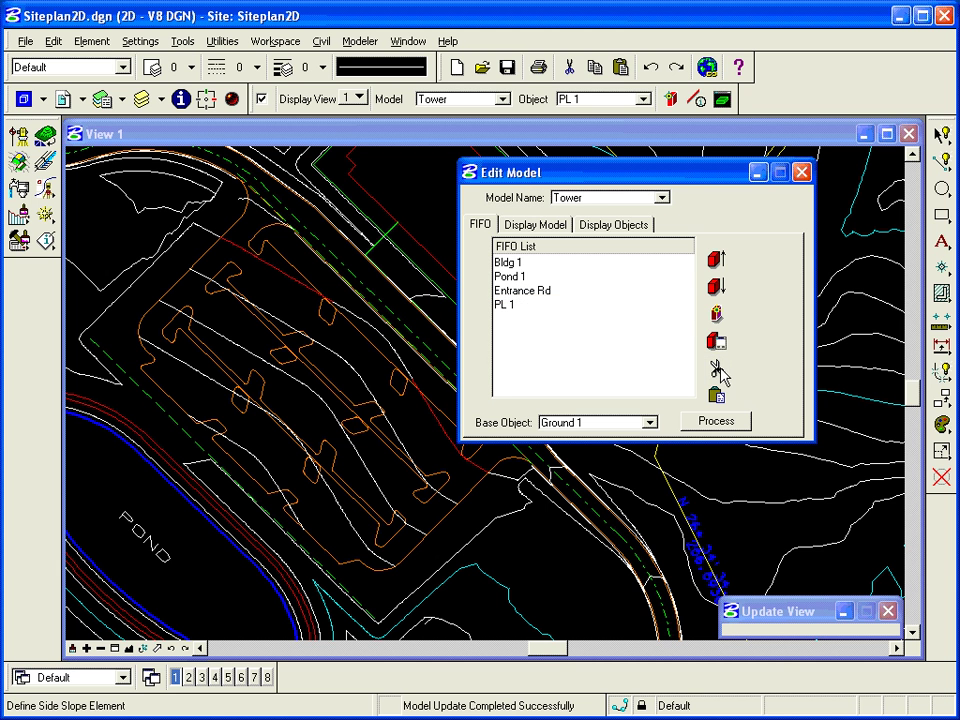
pyautogui.click(718, 422)
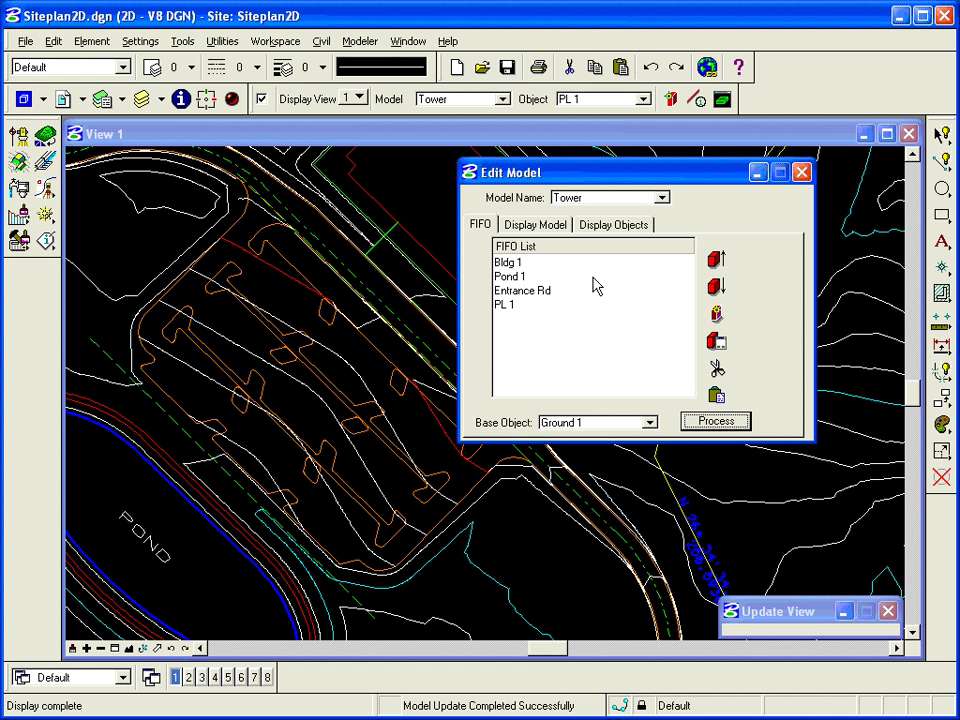
pyautogui.click(801, 173)
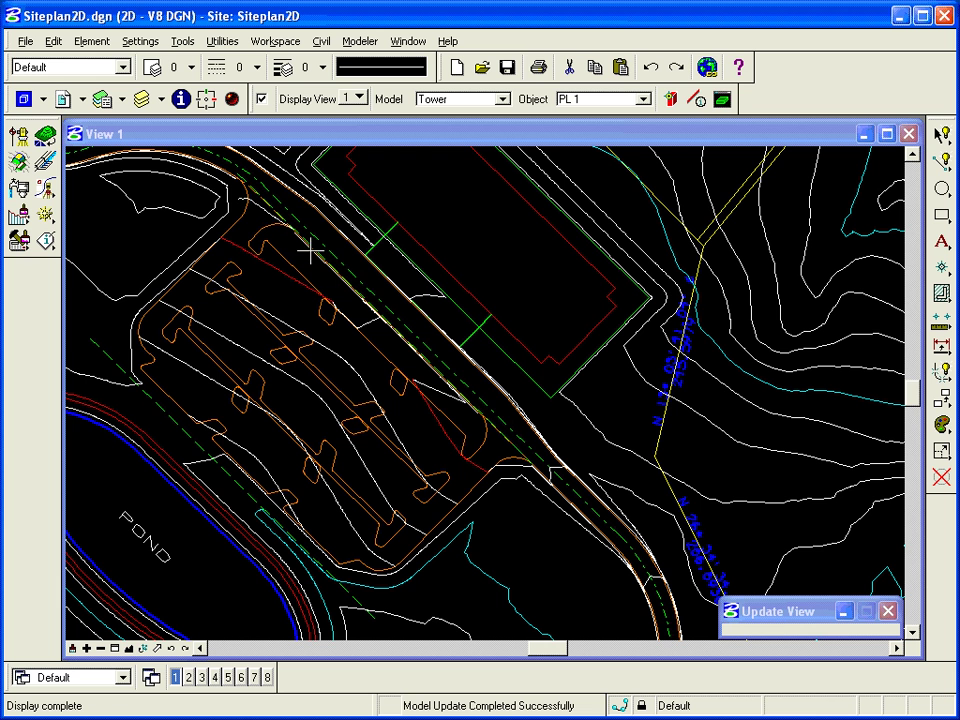
# Step: Open object PL 1 for editing and turn off the display of the design construction elements level around the upper entrance
pyautogui.click(114, 648)
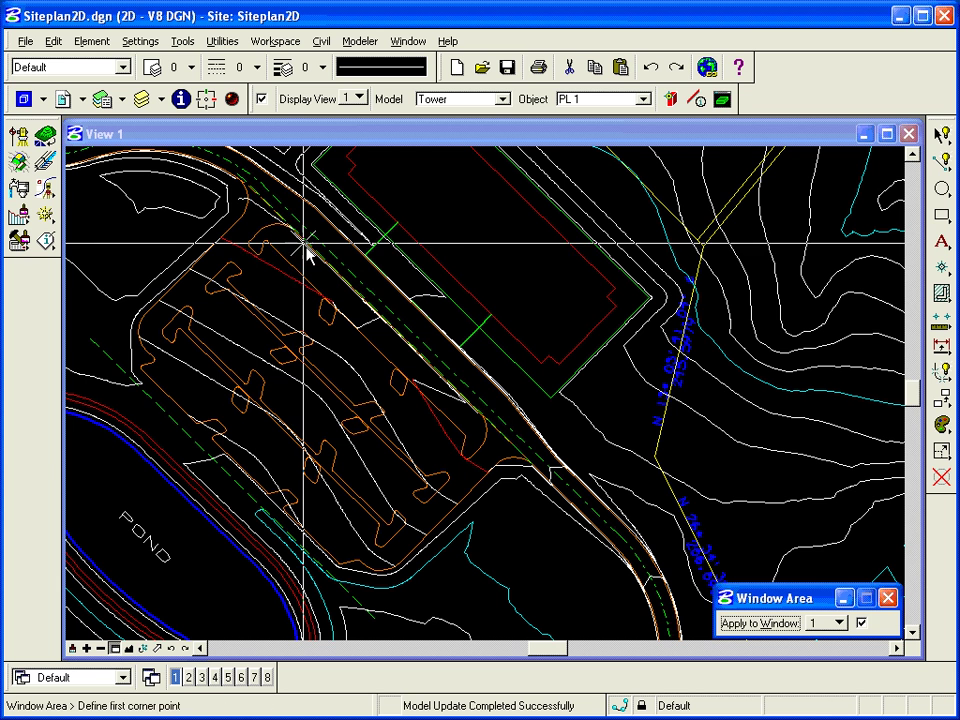
pyautogui.click(277, 210)
pyautogui.click(303, 245)
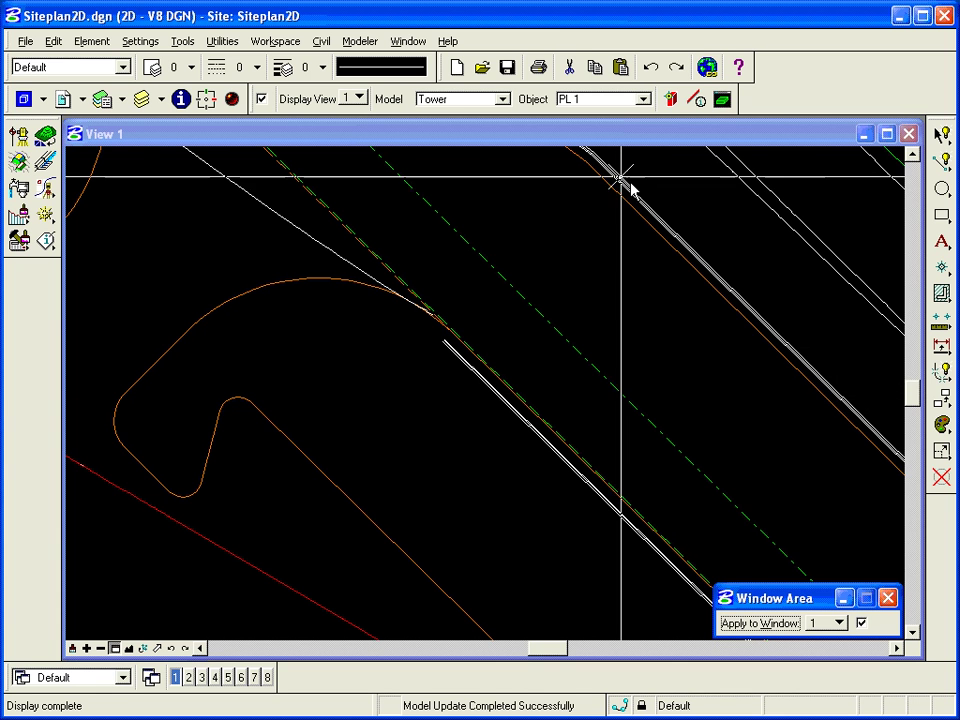
pyautogui.click(360, 41)
pyautogui.moveTo(380, 96)
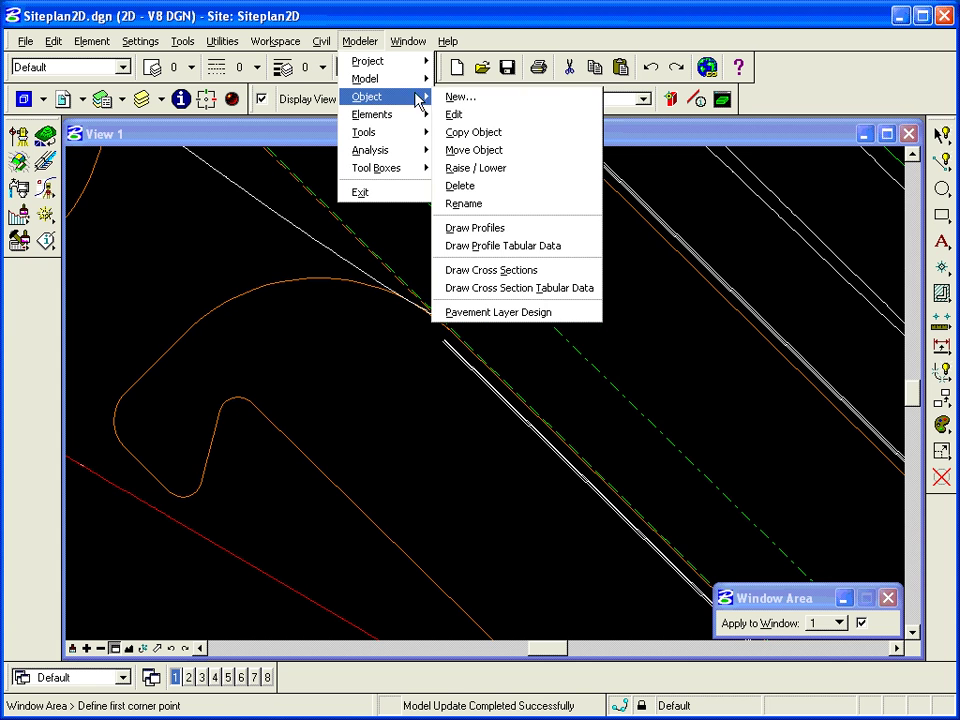
pyautogui.click(482, 120)
pyautogui.moveTo(304, 216); pyautogui.dragTo(753, 178)
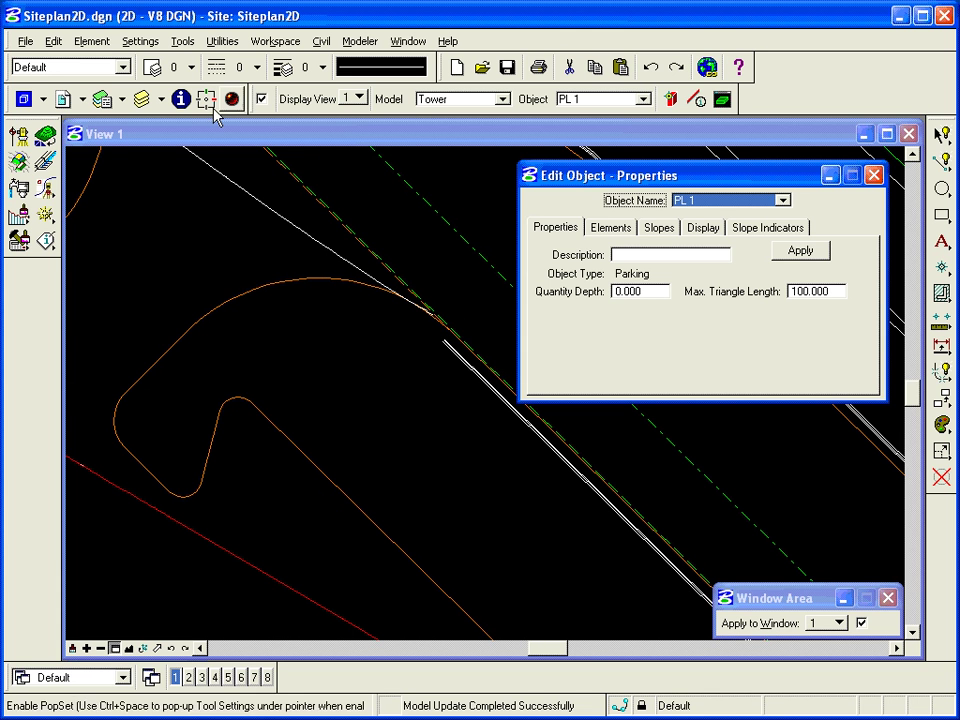
pyautogui.click(163, 103)
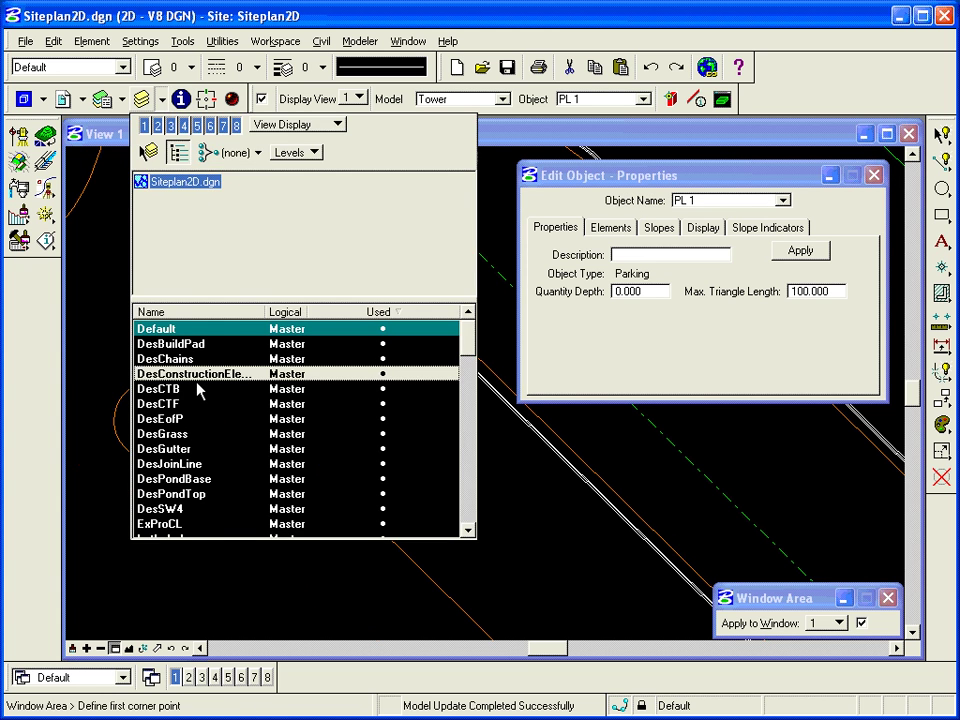
pyautogui.click(73, 648)
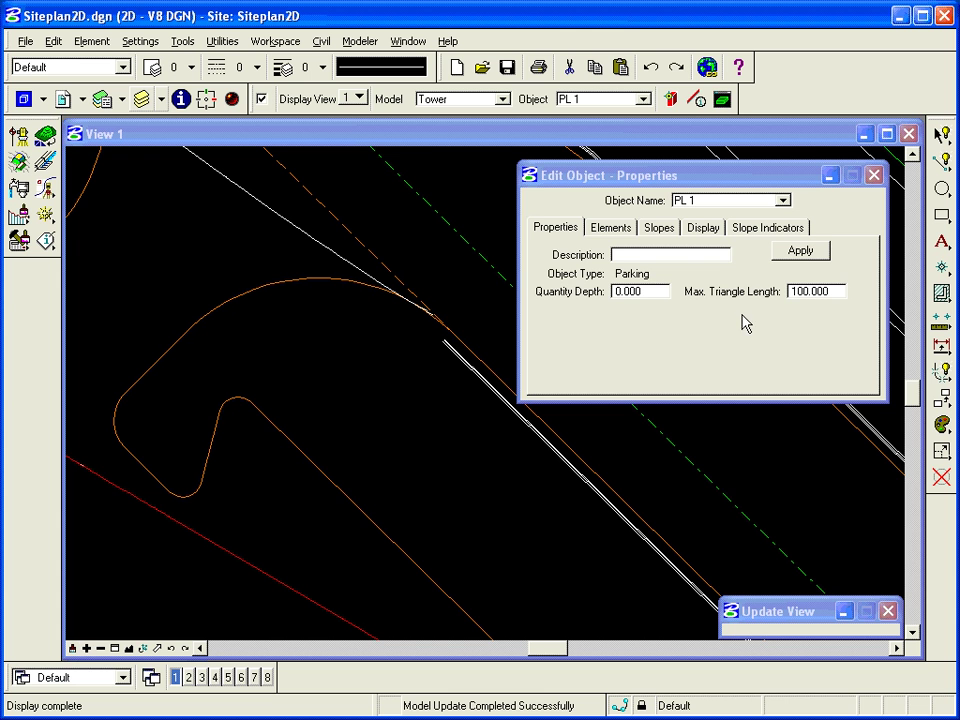
# Step: Set up adding member elements to PL 1 using the Power Selector and a yellow highlight colour
pyautogui.click(624, 231)
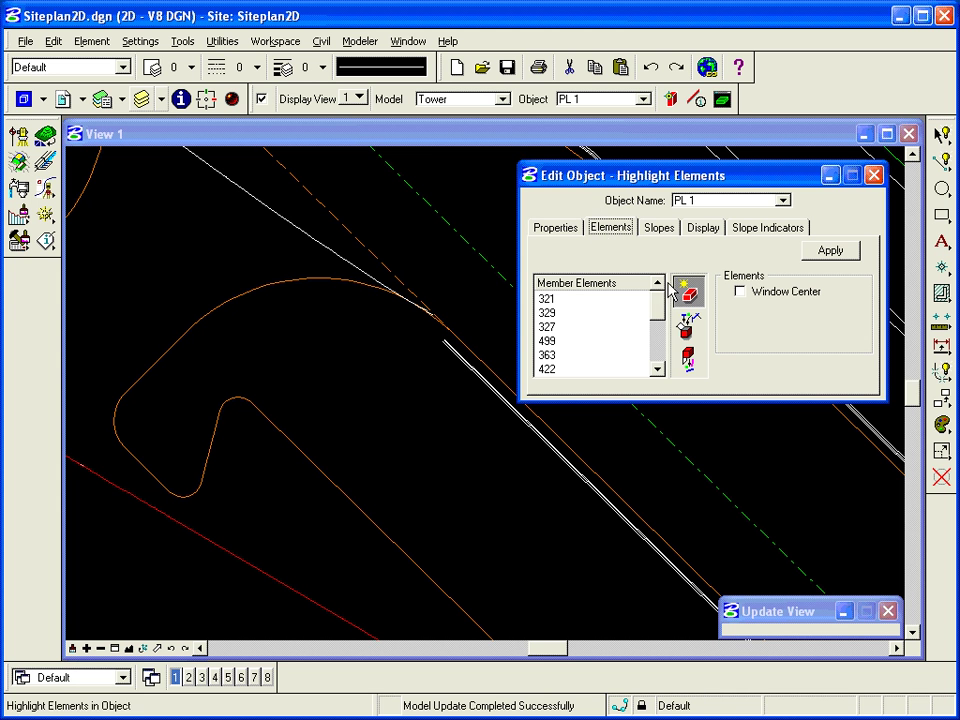
pyautogui.click(688, 331)
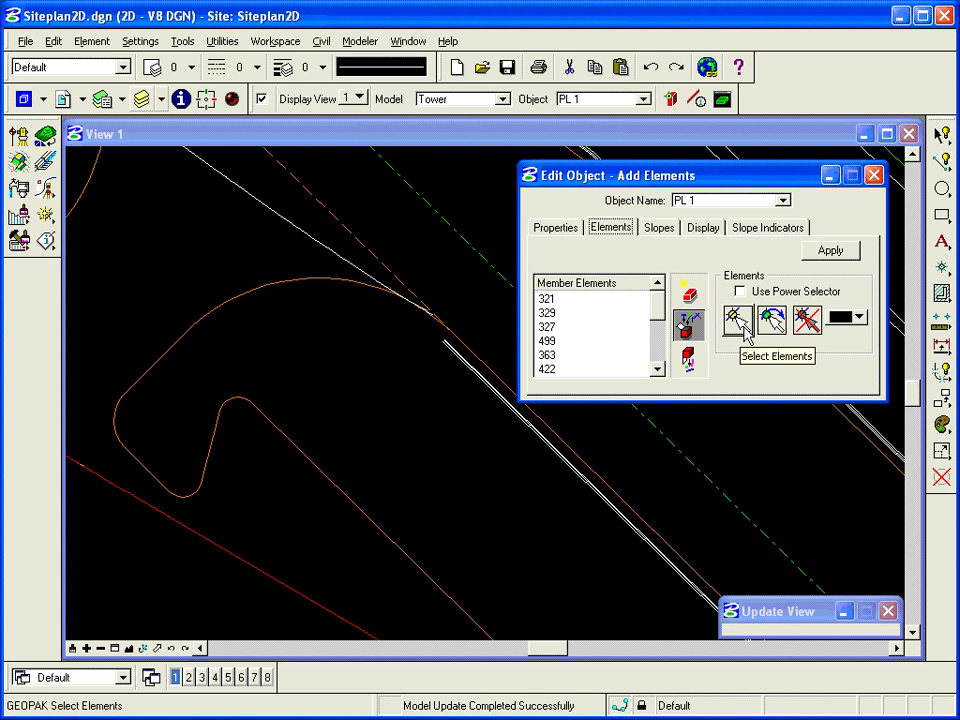
pyautogui.click(857, 317)
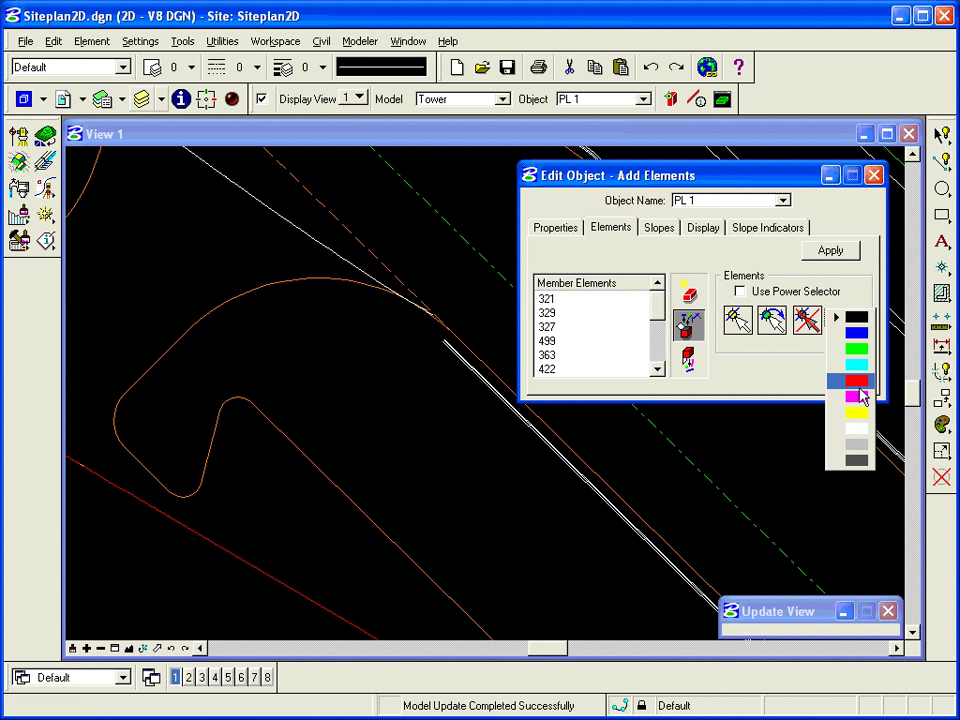
pyautogui.click(857, 412)
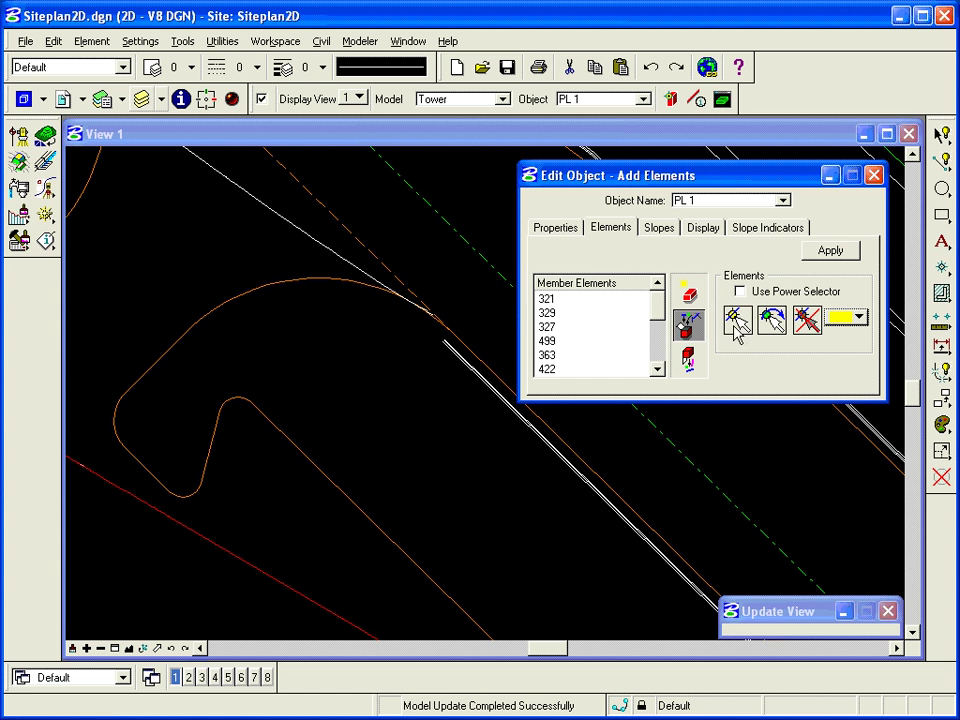
pyautogui.click(739, 320)
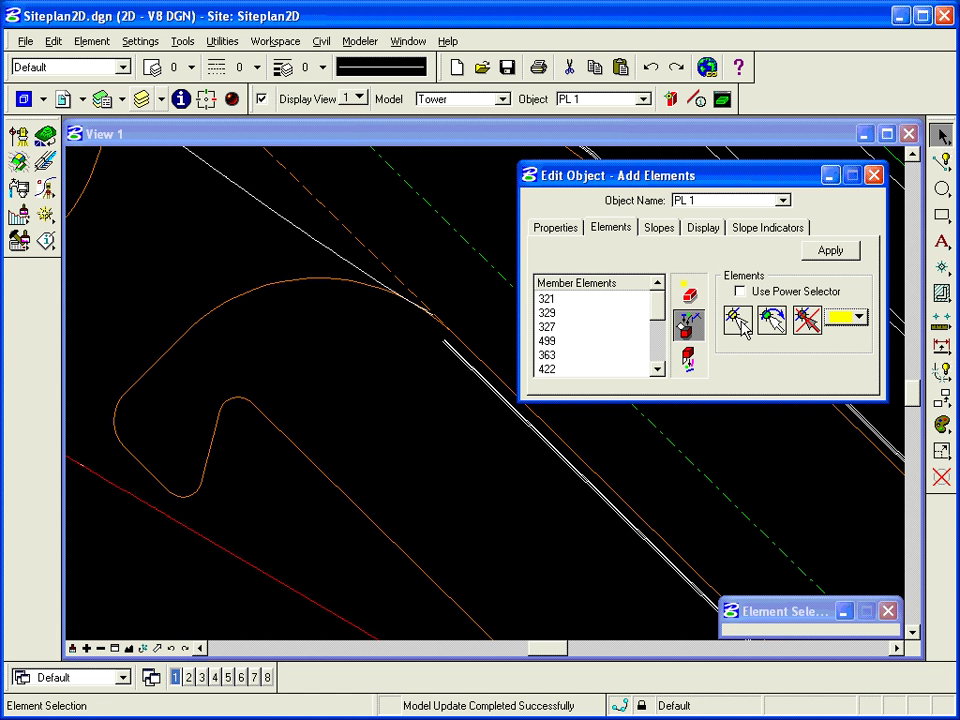
pyautogui.click(739, 291)
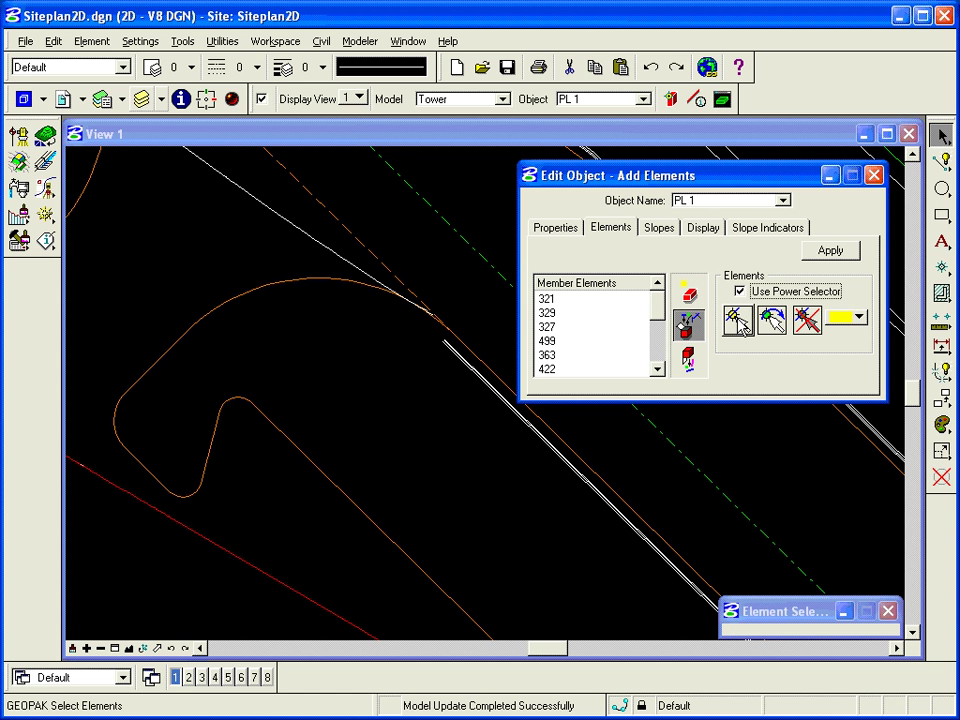
# Step: Add the join lines across both entrances and the edge-of-pavement line between them to PL 1, and close the object editor
pyautogui.click(372, 253)
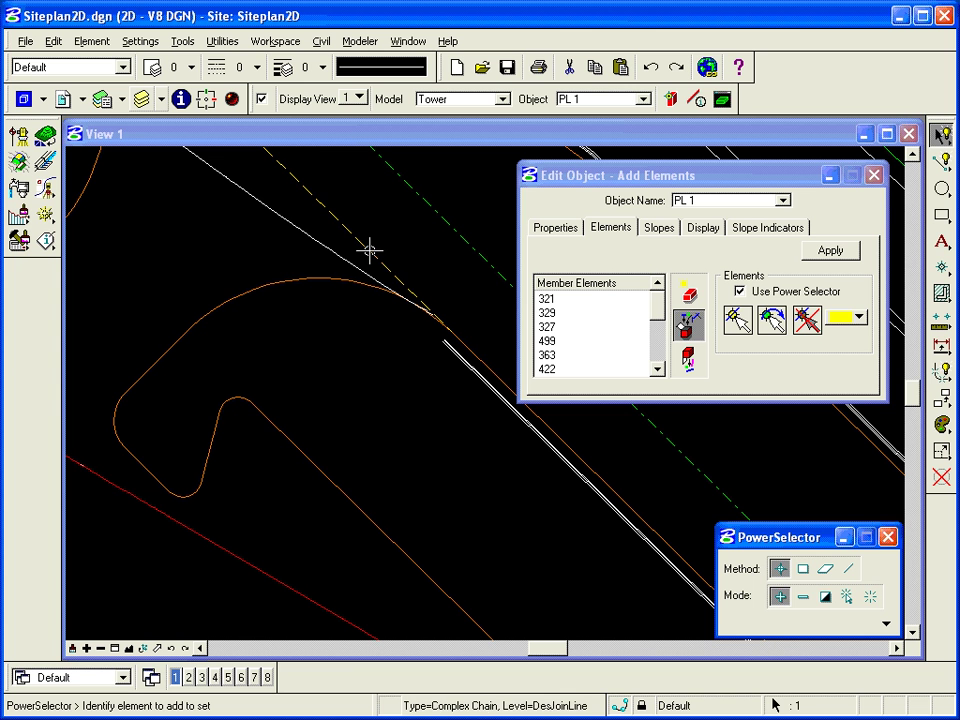
pyautogui.click(482, 362)
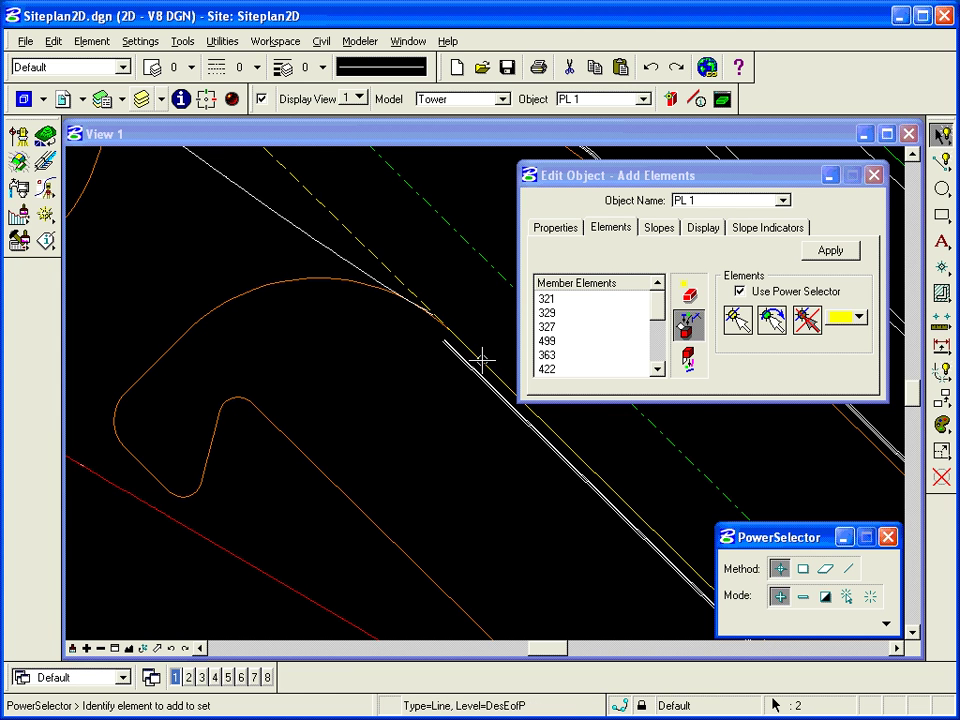
pyautogui.click(101, 648)
pyautogui.click(101, 648)
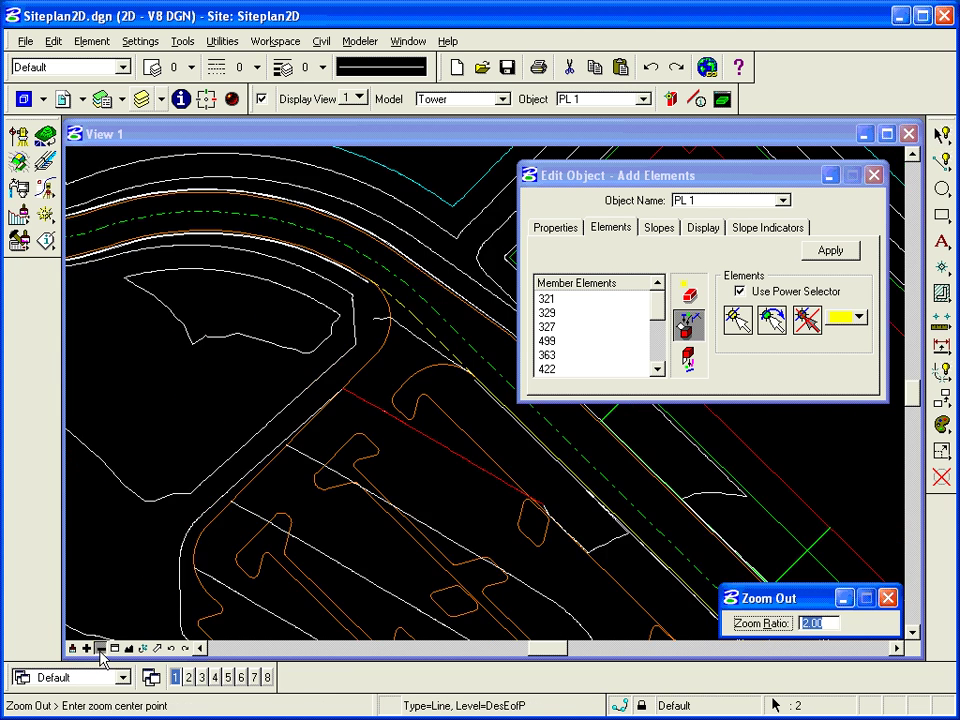
pyautogui.click(101, 648)
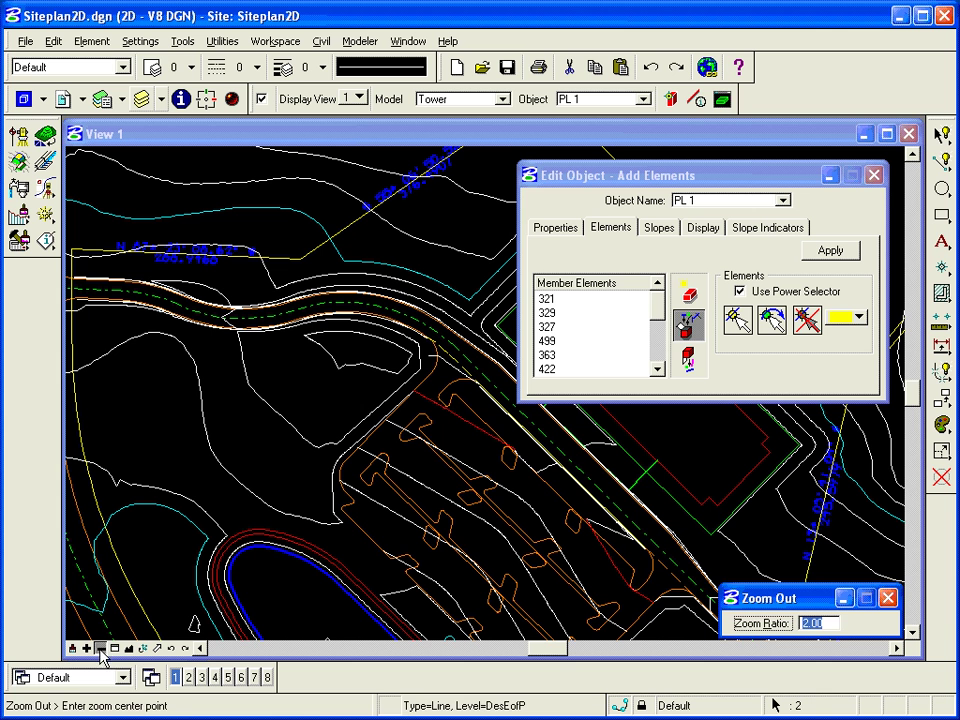
pyautogui.rightClick(668, 570)
pyautogui.click(669, 570)
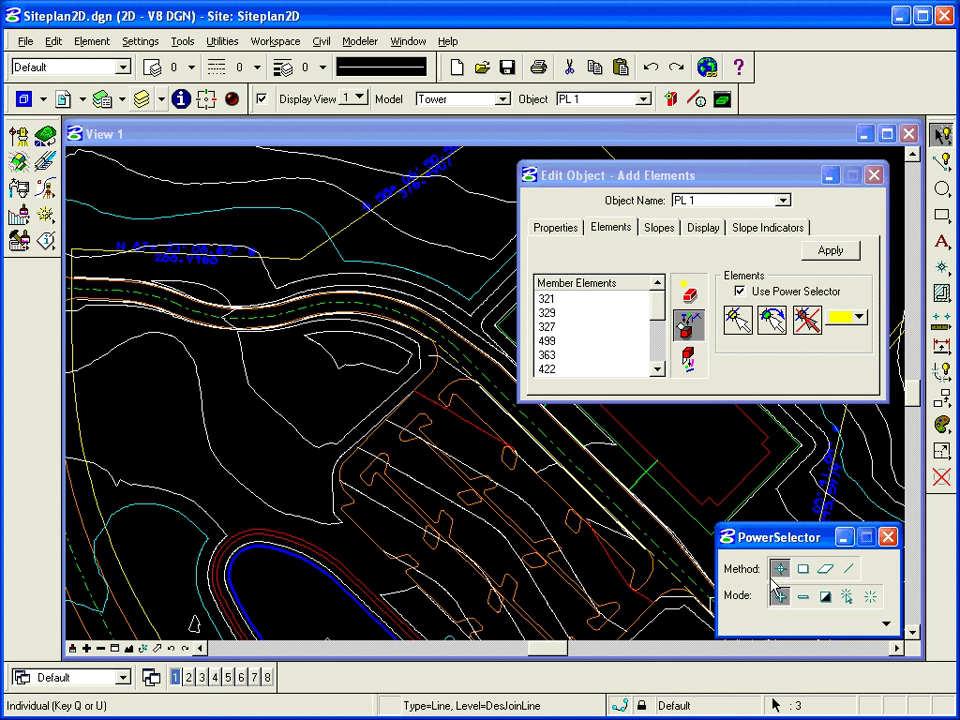
pyautogui.click(833, 251)
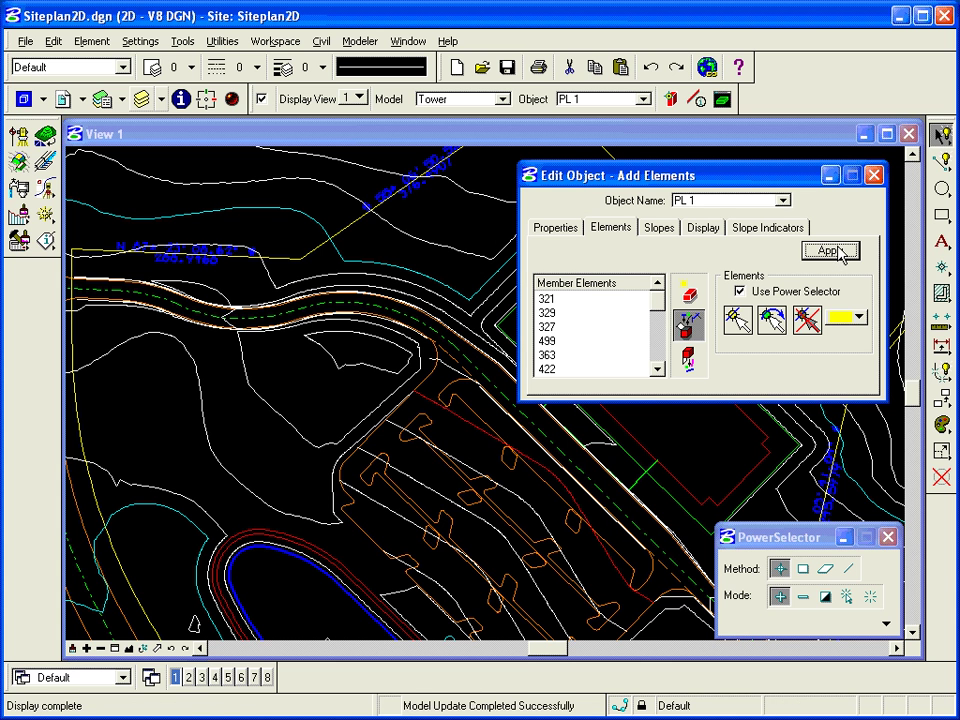
pyautogui.click(874, 176)
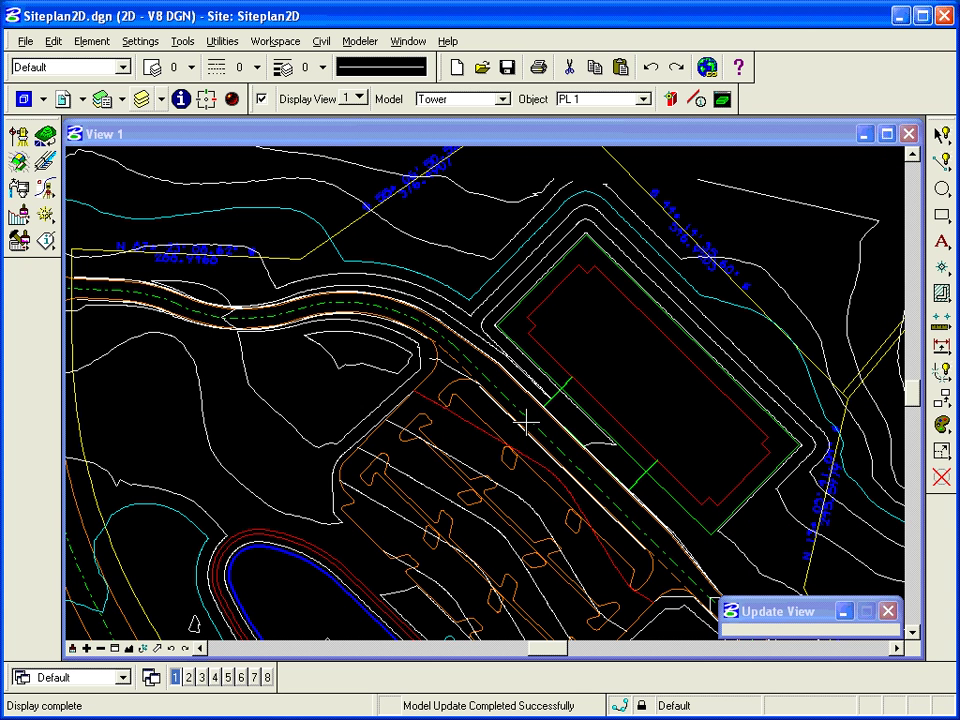